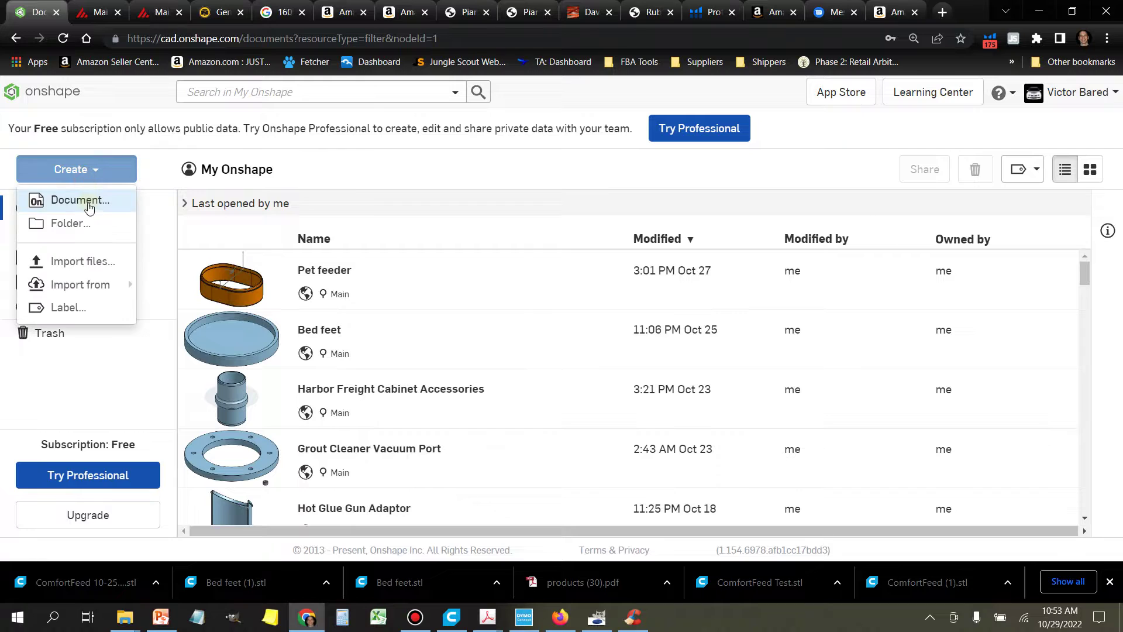
# Create a new Onshape document named 'Electrical box connector'.
pyautogui.click(88, 206)
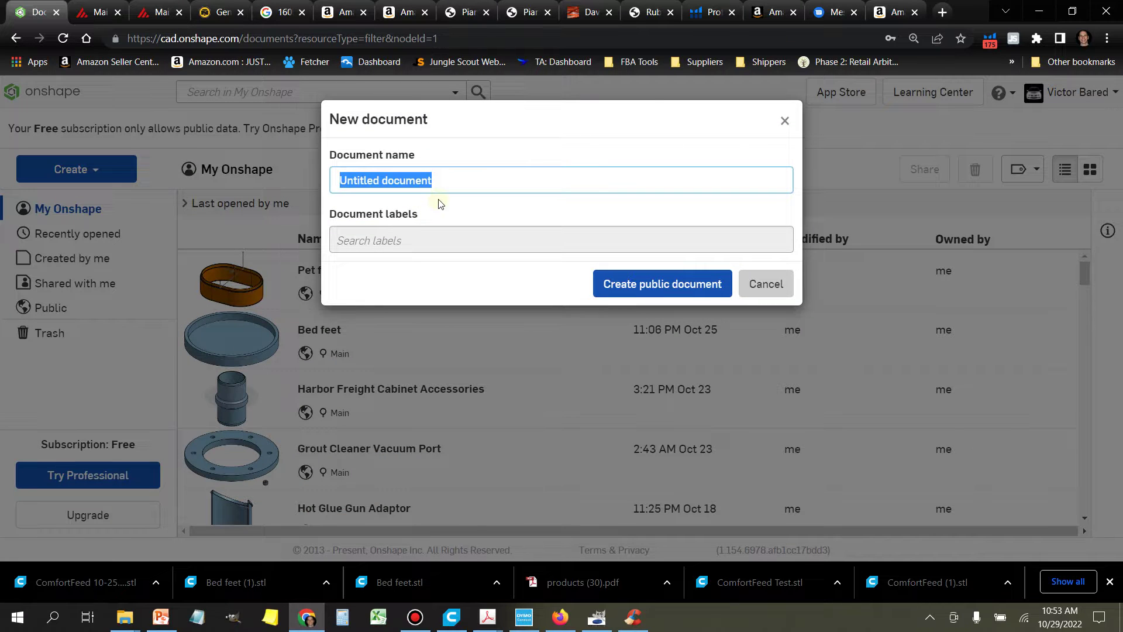
pyautogui.write('E')
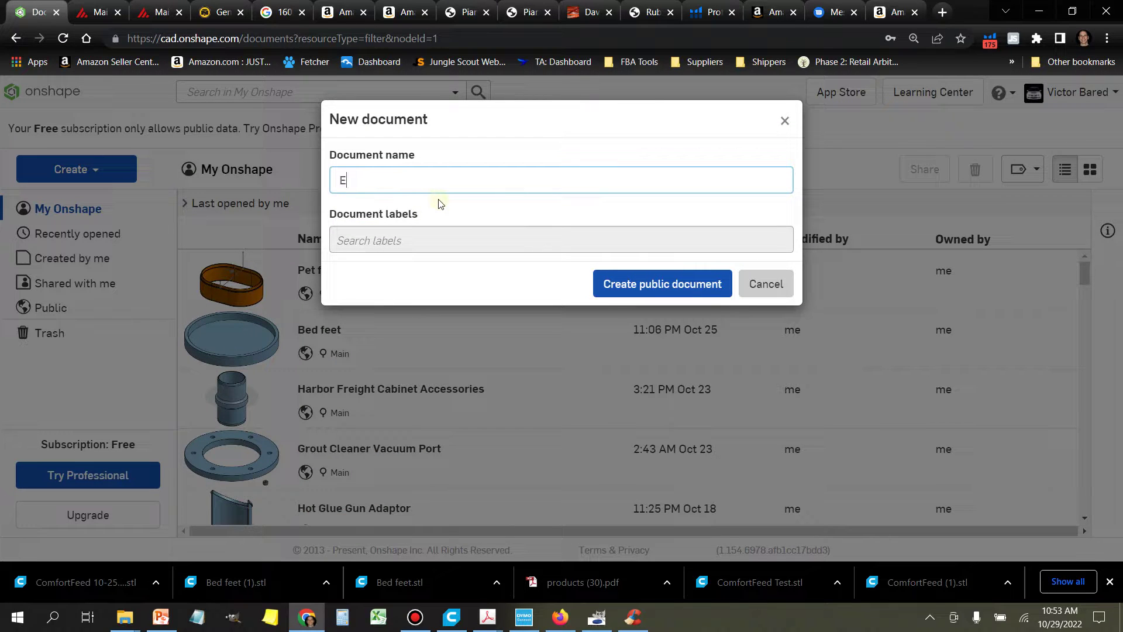
pyautogui.write('lectrical box connector')
pyautogui.press('Return')
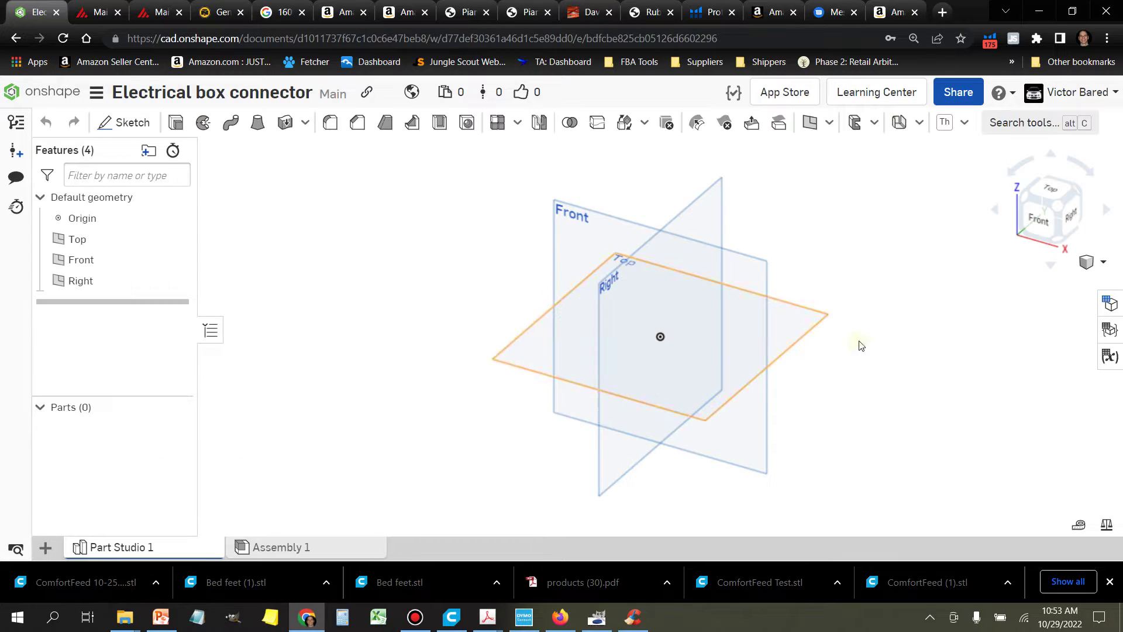
# Start a sketch on the Top plane, view it face-on, and begin a circle at the origin.
pyautogui.moveTo(858, 346); pyautogui.dragTo(876, 456, button='right')
pyautogui.click(124, 122)
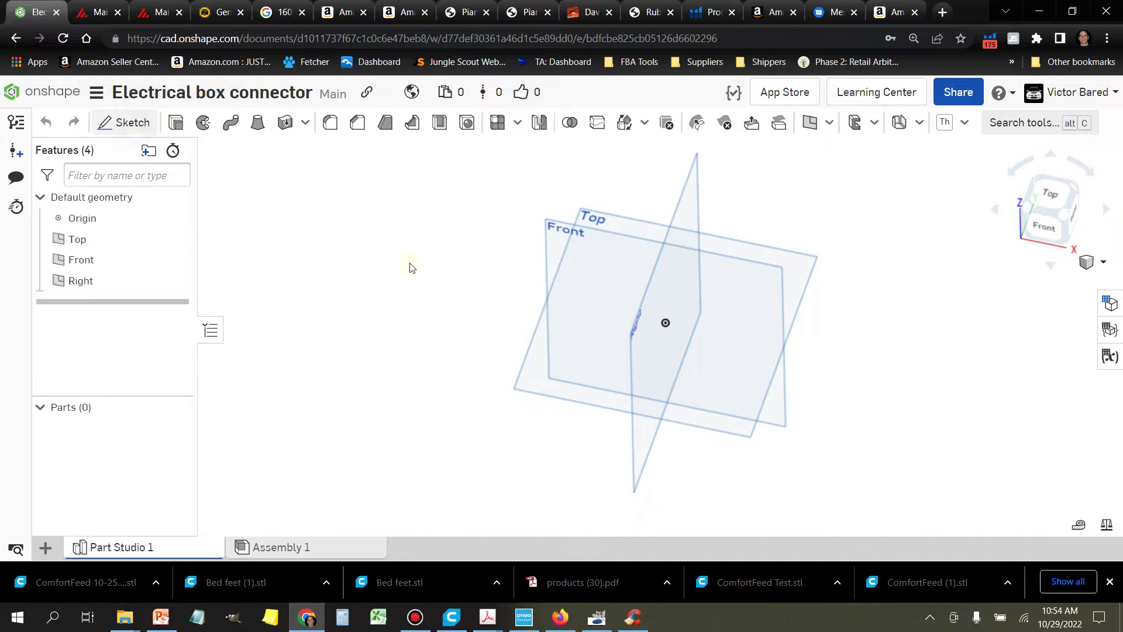
pyautogui.click(543, 374)
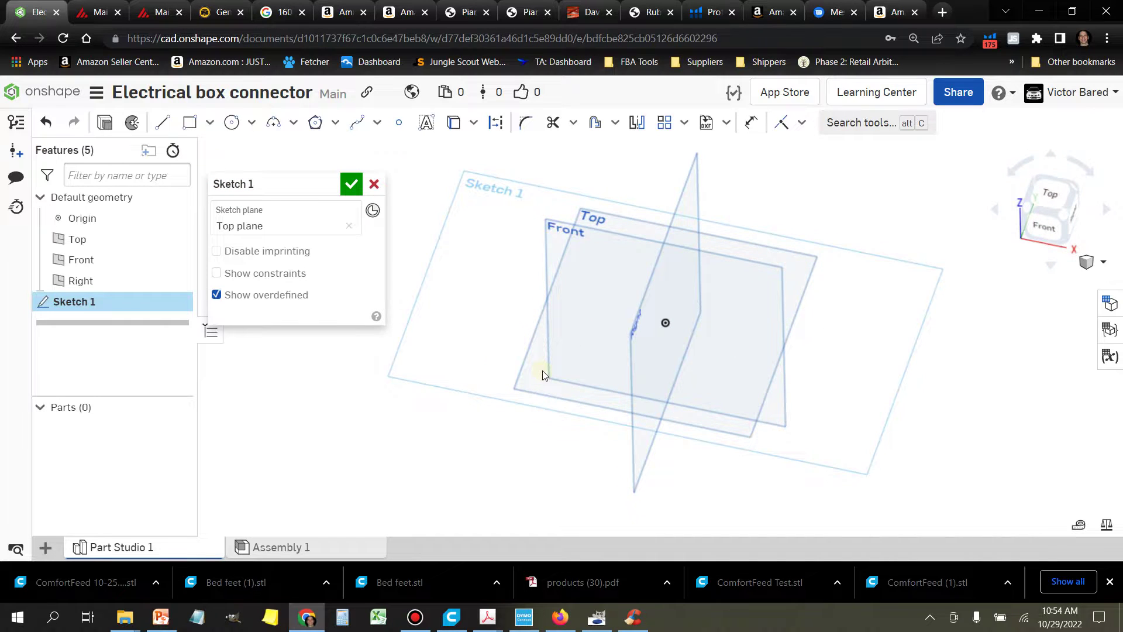
pyautogui.press('n')
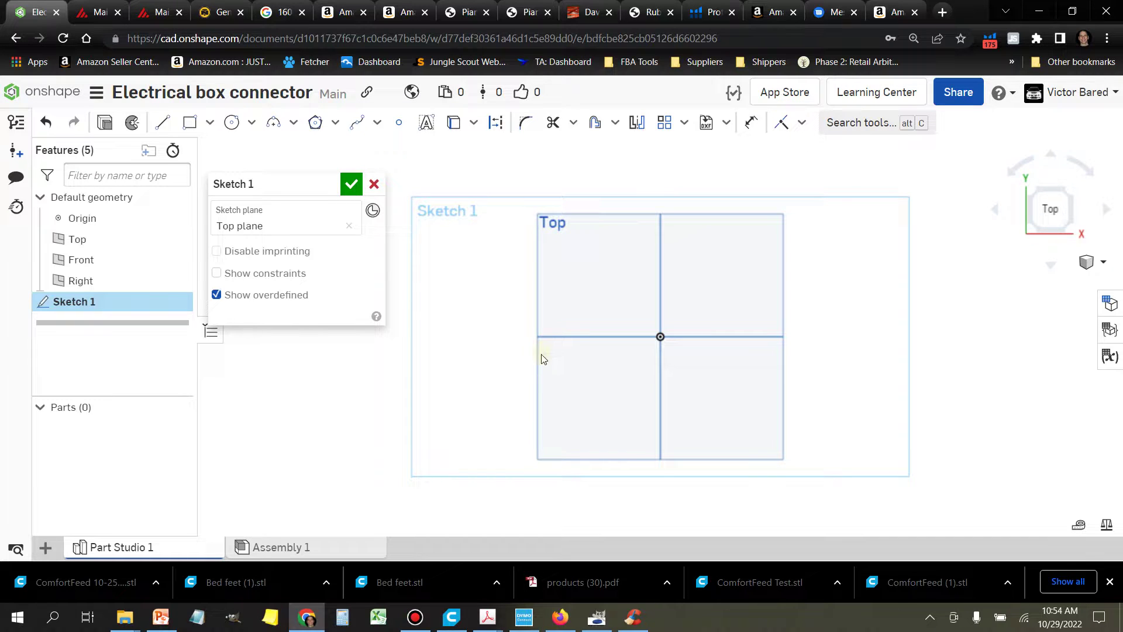
pyautogui.click(232, 123)
pyautogui.click(660, 336)
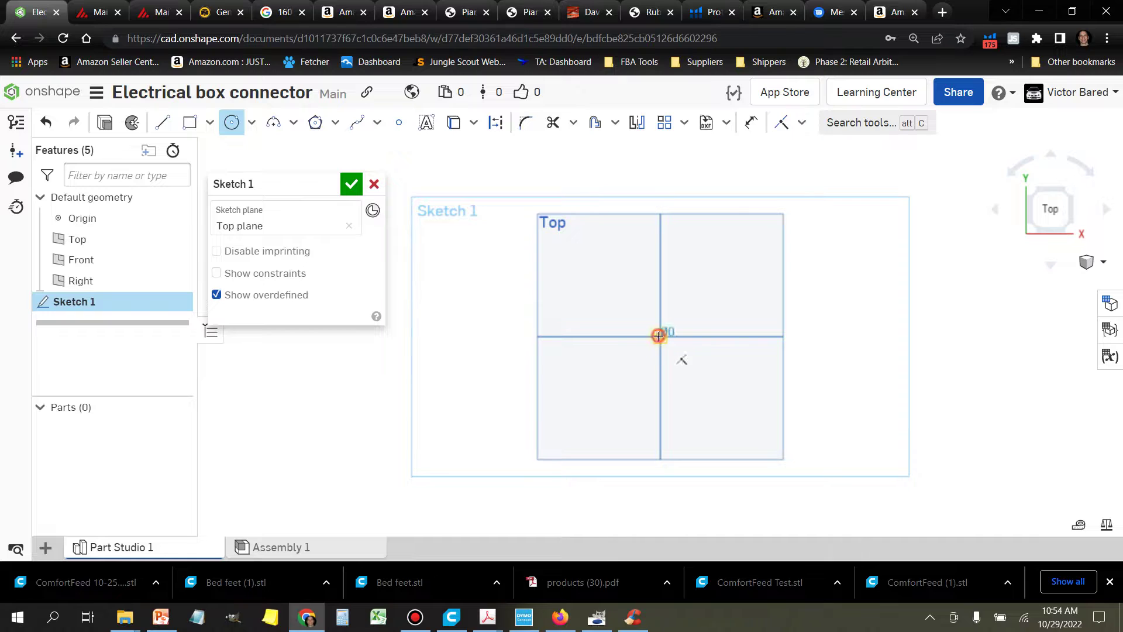
# Draw two concentric circles at the origin, dimensioned Ø41 outer and Ø33.5 inner.
pyautogui.click(680, 365)
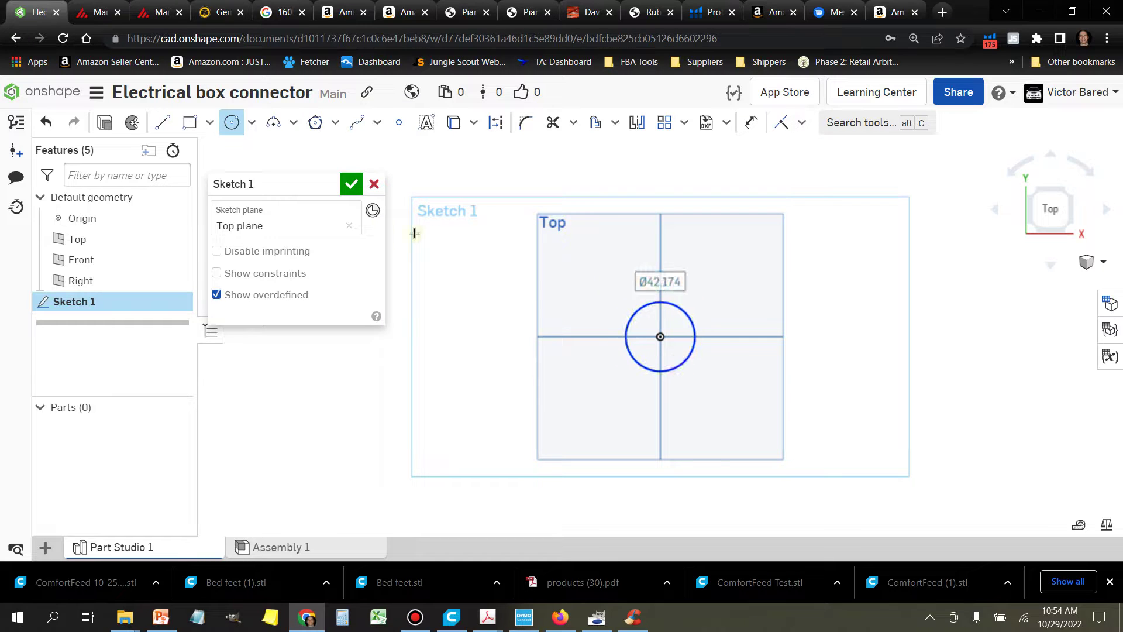
pyautogui.click(660, 337)
pyautogui.click(676, 353)
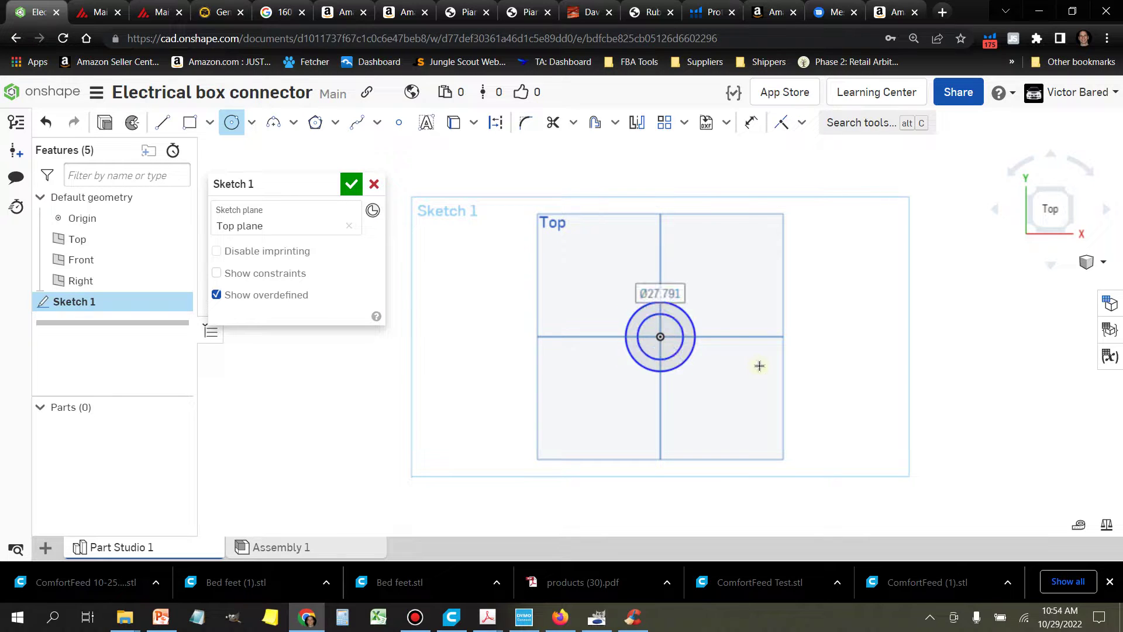
pyautogui.click(751, 122)
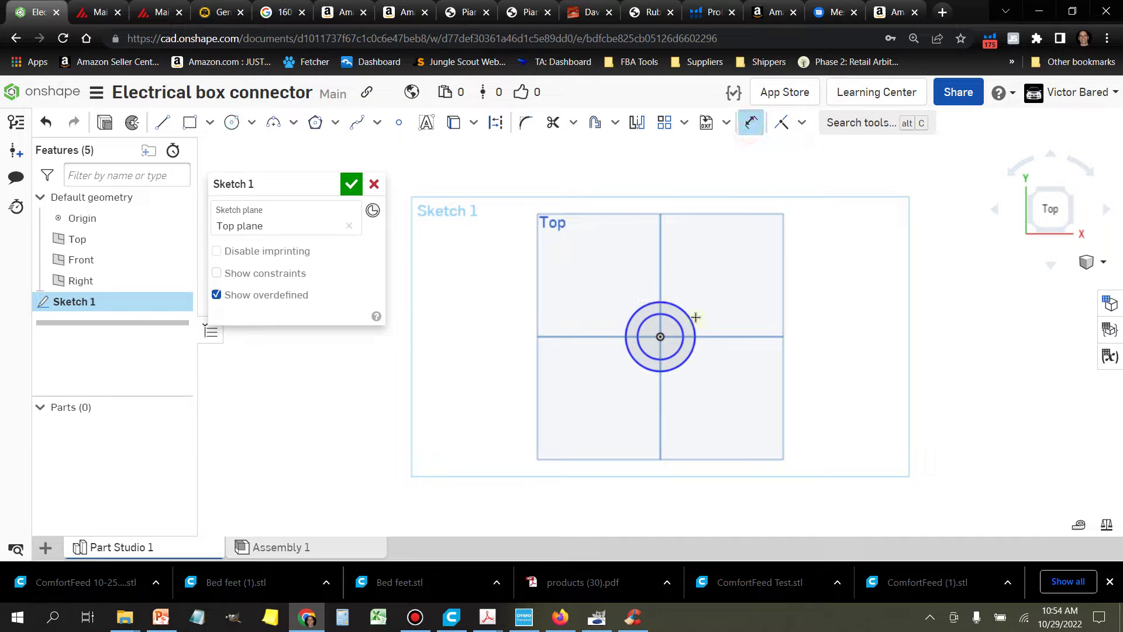
pyautogui.click(691, 317)
pyautogui.click(733, 273)
pyautogui.write('41')
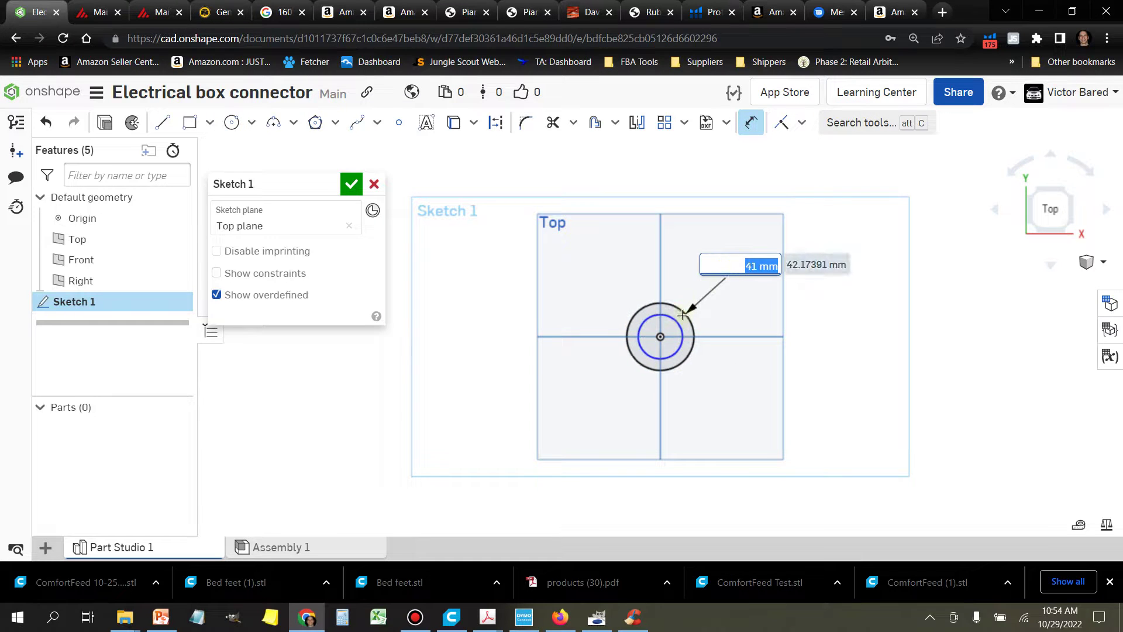
pyautogui.press('Return')
pyautogui.click(682, 327)
pyautogui.click(746, 316)
pyautogui.write('33')
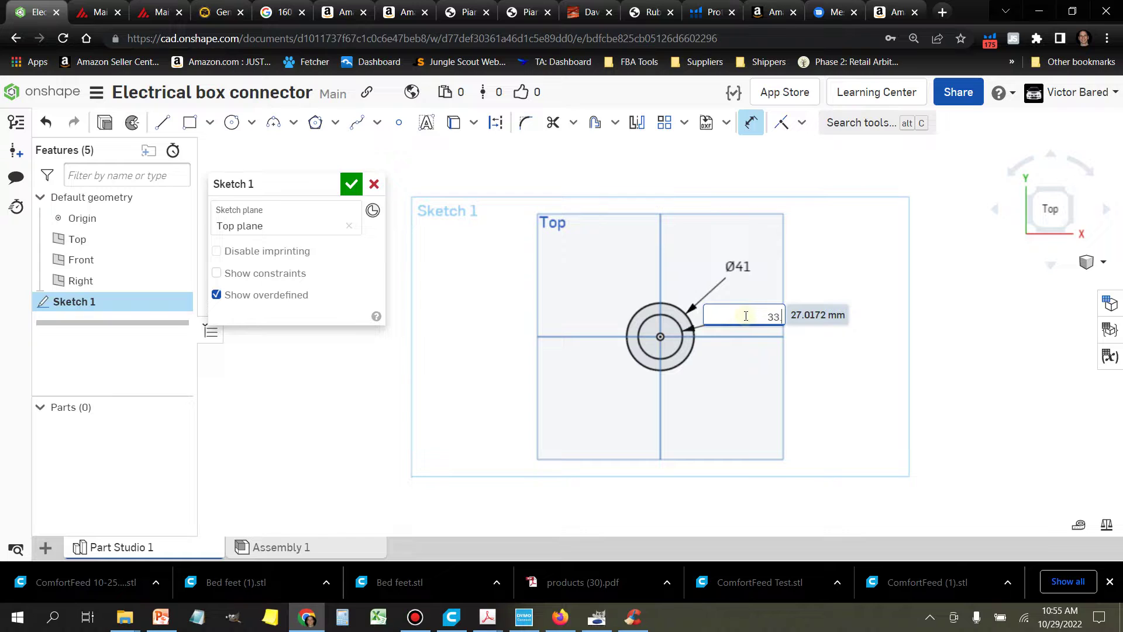
pyautogui.write('.5')
pyautogui.press('Return')
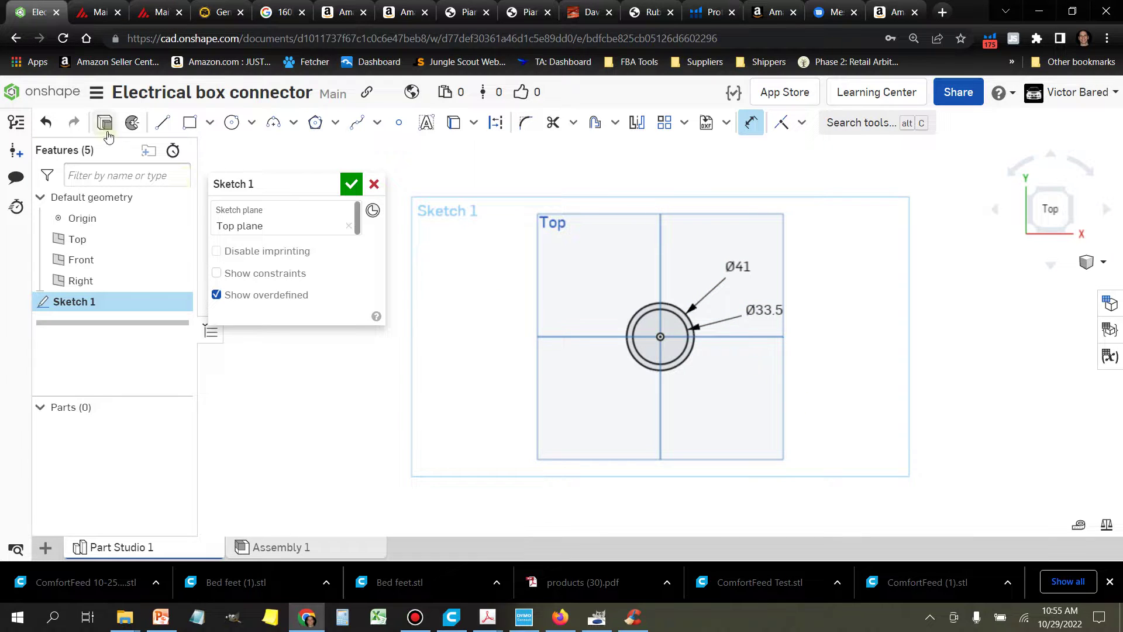
# Close the sketch and extrude the ring between the circles into a 33.5 mm tube.
pyautogui.press('Return')
pyautogui.hotkey('shift', 'e')
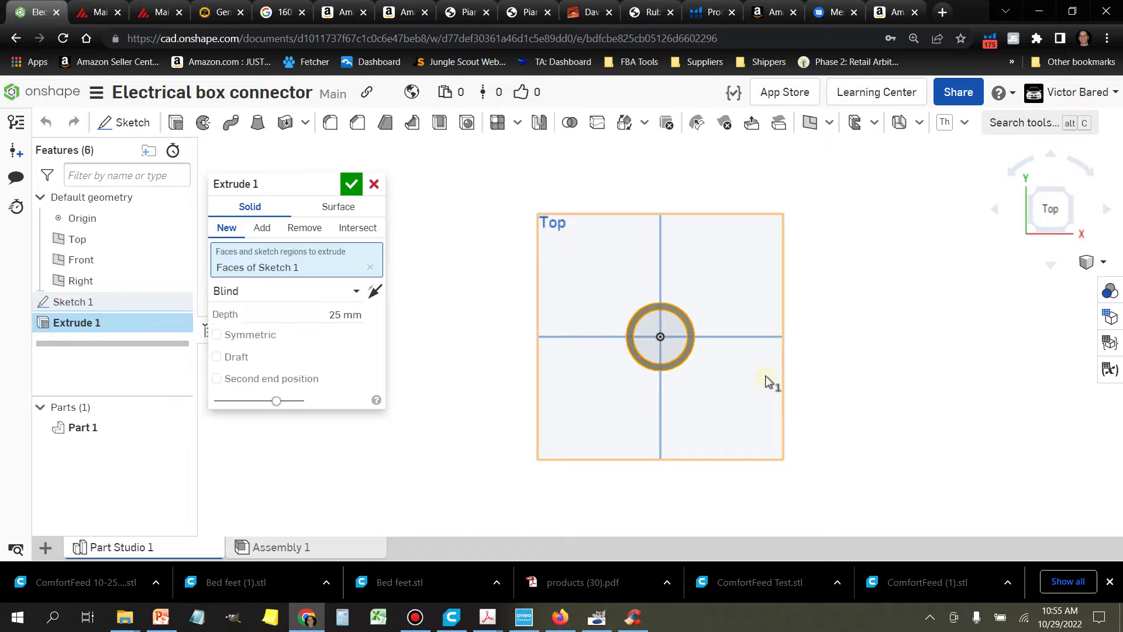
pyautogui.click(343, 315)
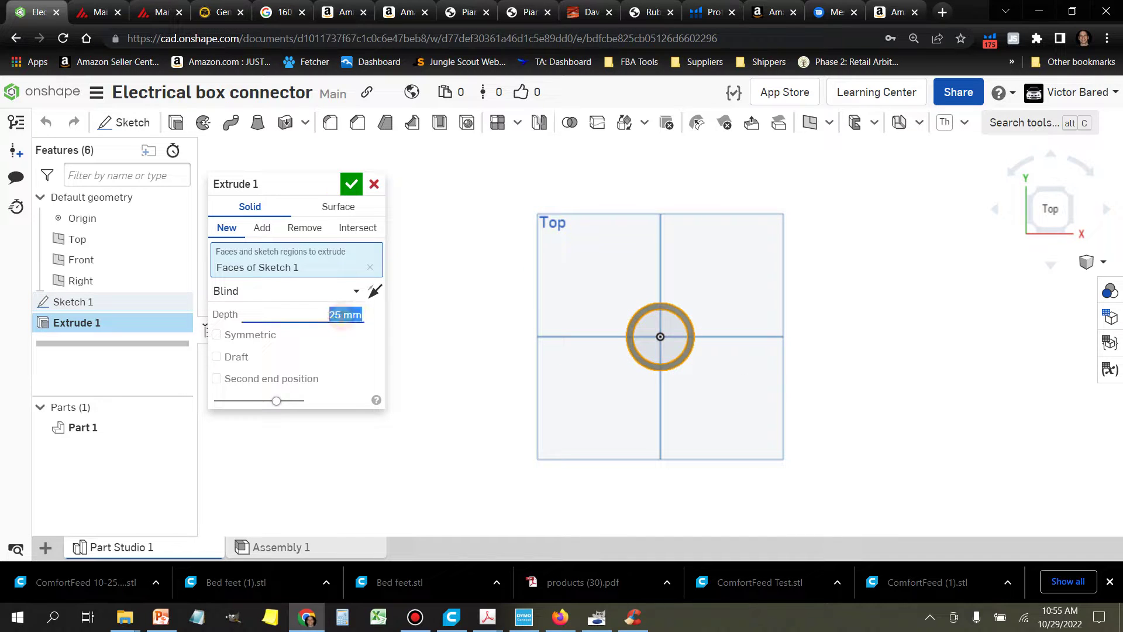
pyautogui.write('10')
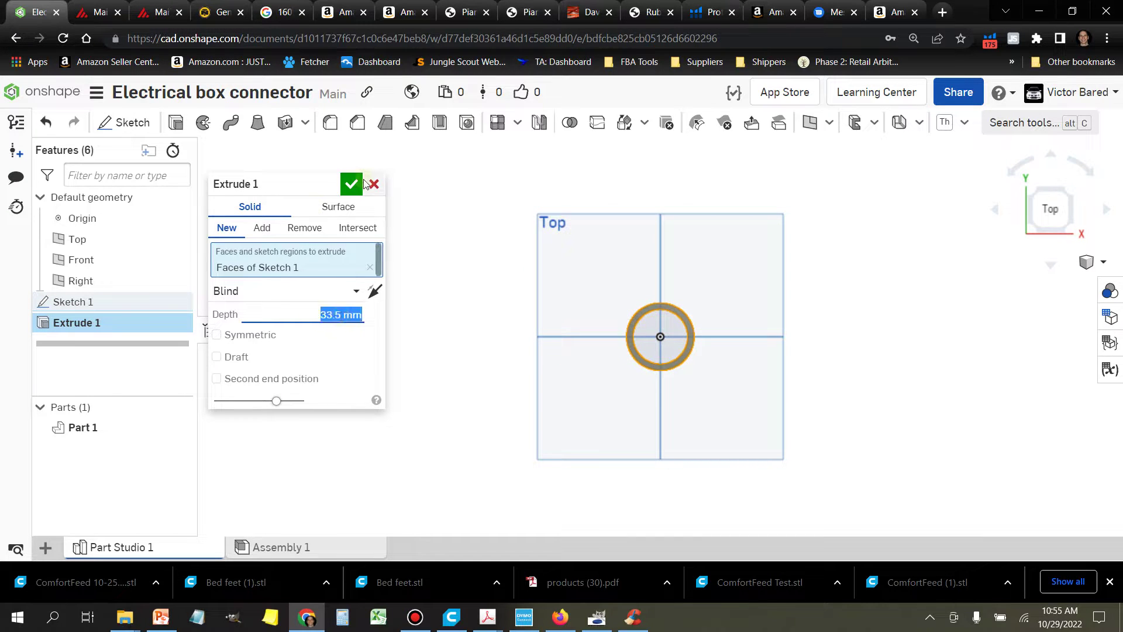
pyautogui.click(352, 184)
pyautogui.hotkey('shift', '7')
pyautogui.scroll(3, 835, 346)
pyautogui.hotkey('shift', 's')
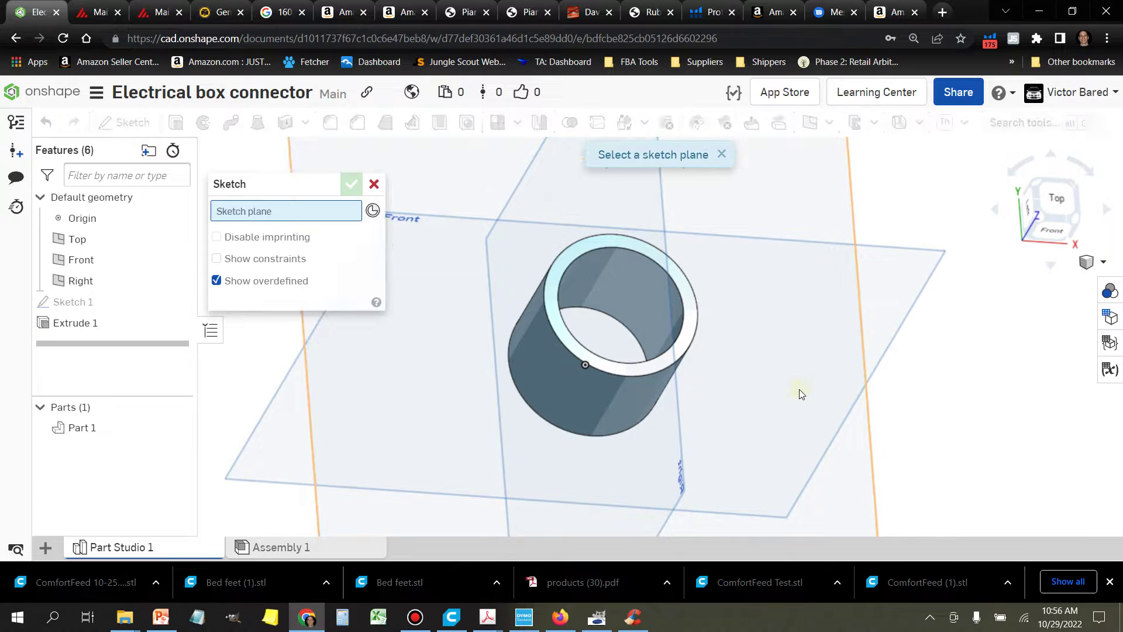
# Sketch a hexagon centred on the tube's top face, viewed face-on.
pyautogui.scroll(-2, 799, 388)
pyautogui.scroll(2, 712, 328)
pyautogui.click(713, 328)
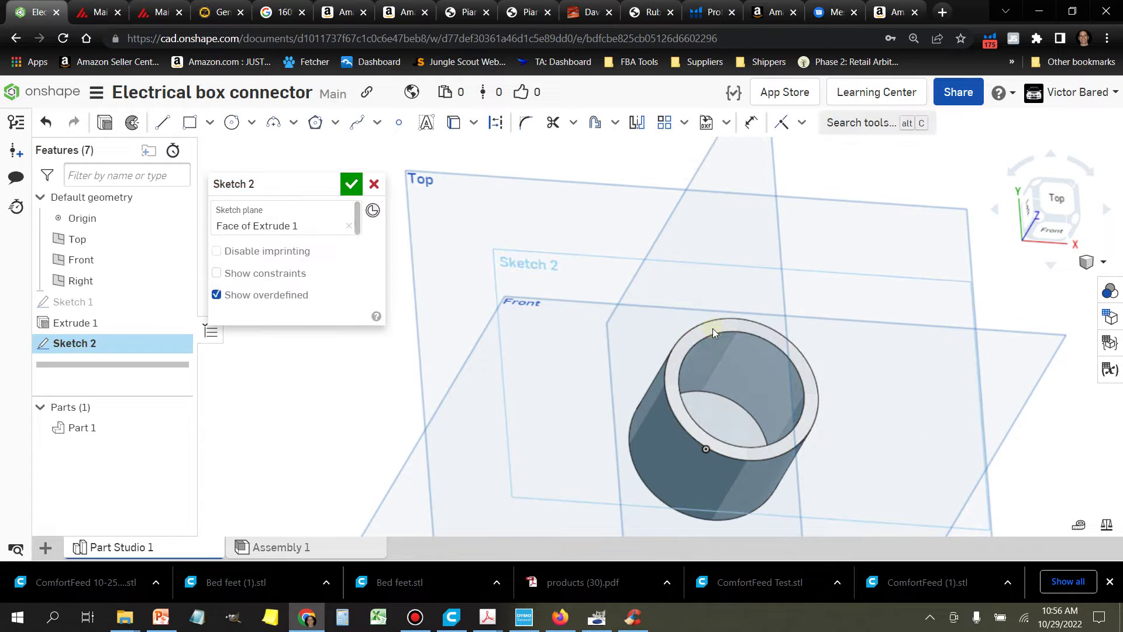
pyautogui.press('n')
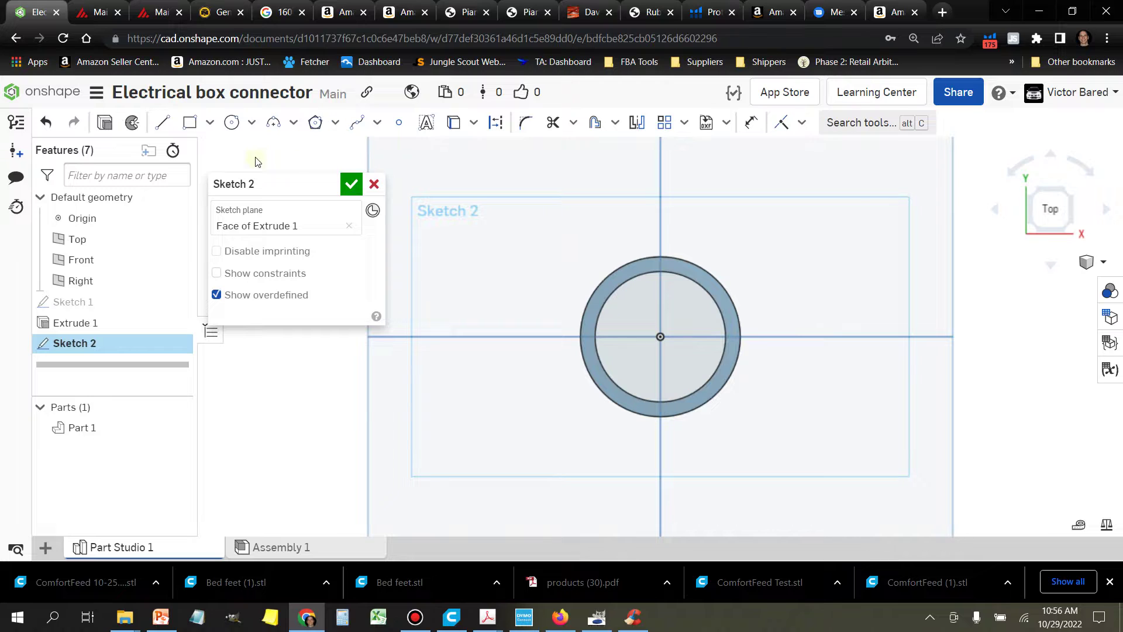
pyautogui.click(318, 123)
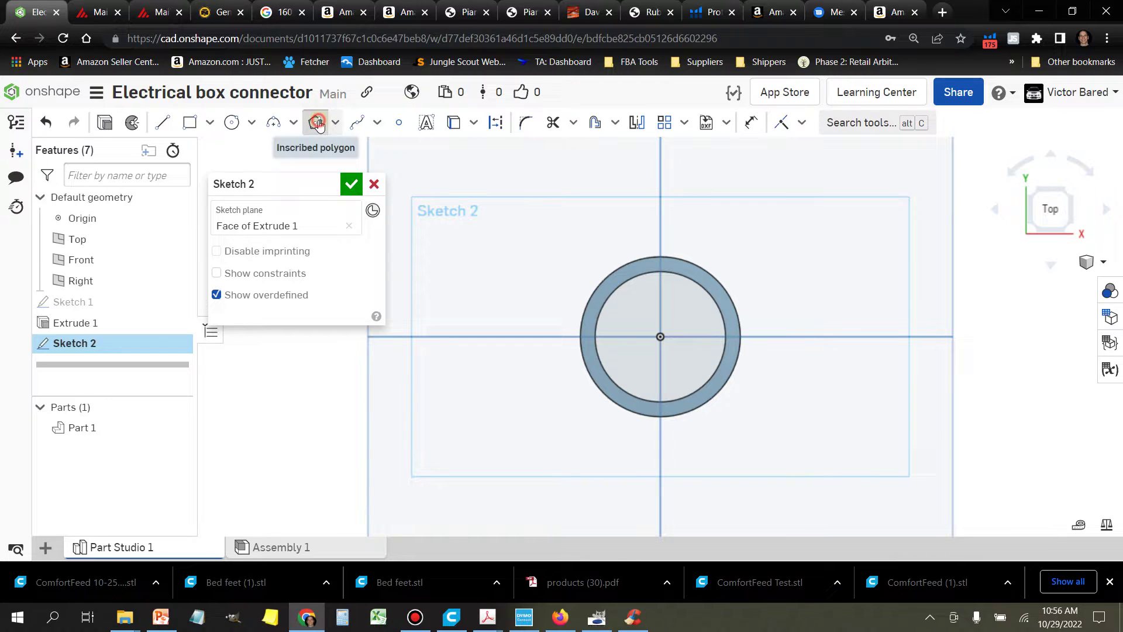
pyautogui.click(660, 336)
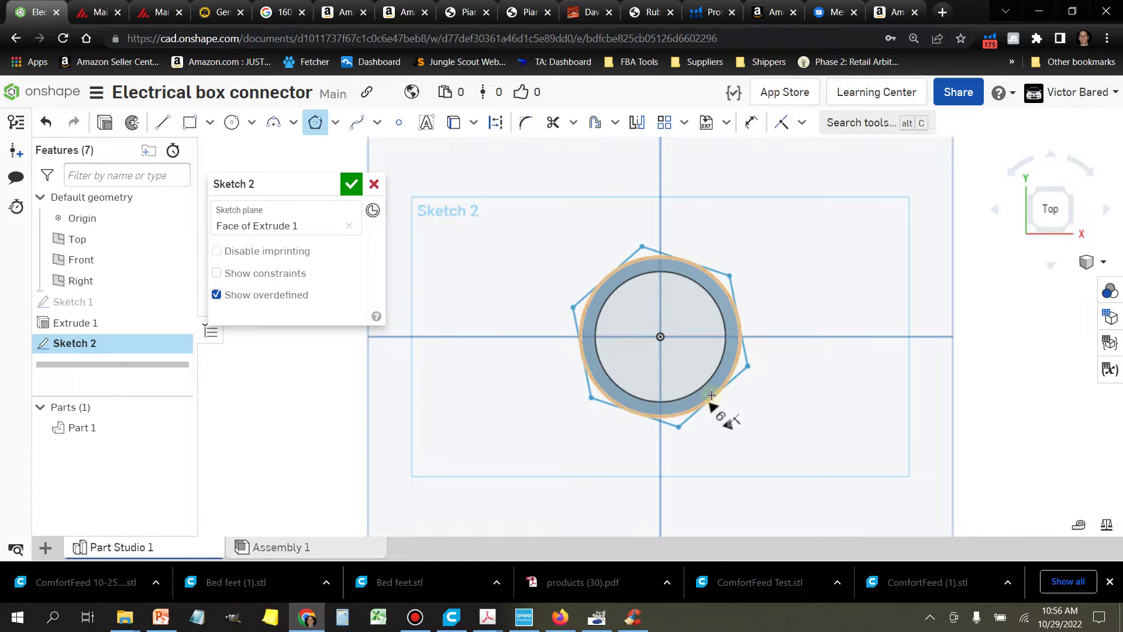
pyautogui.click(711, 395)
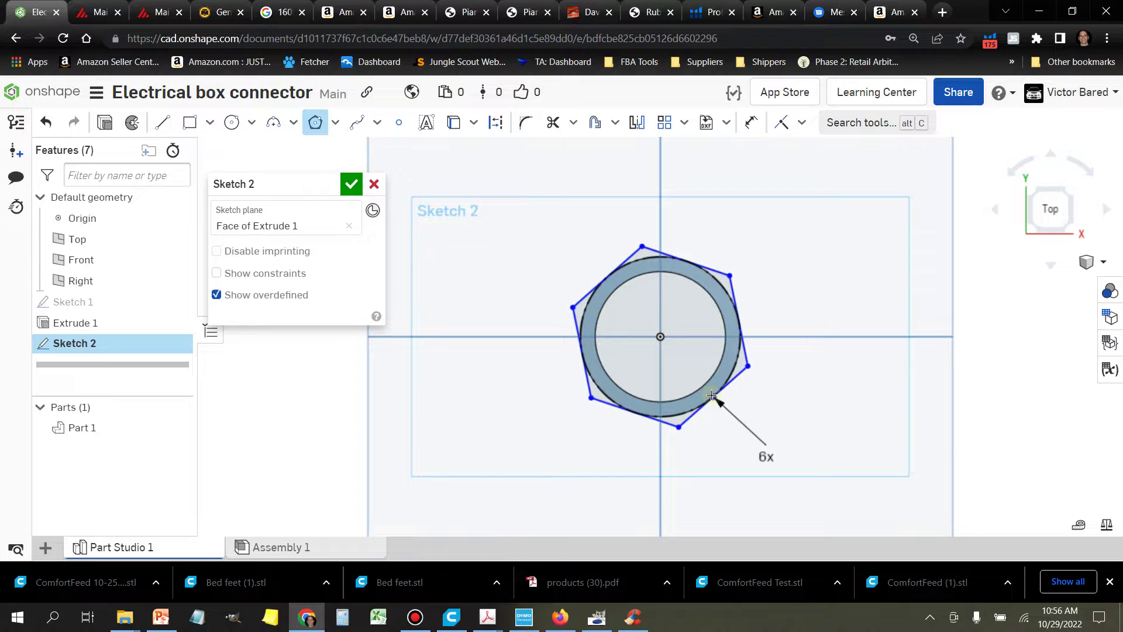
# Add a circle at the origin and dimension it Ø25.5.
pyautogui.click(232, 122)
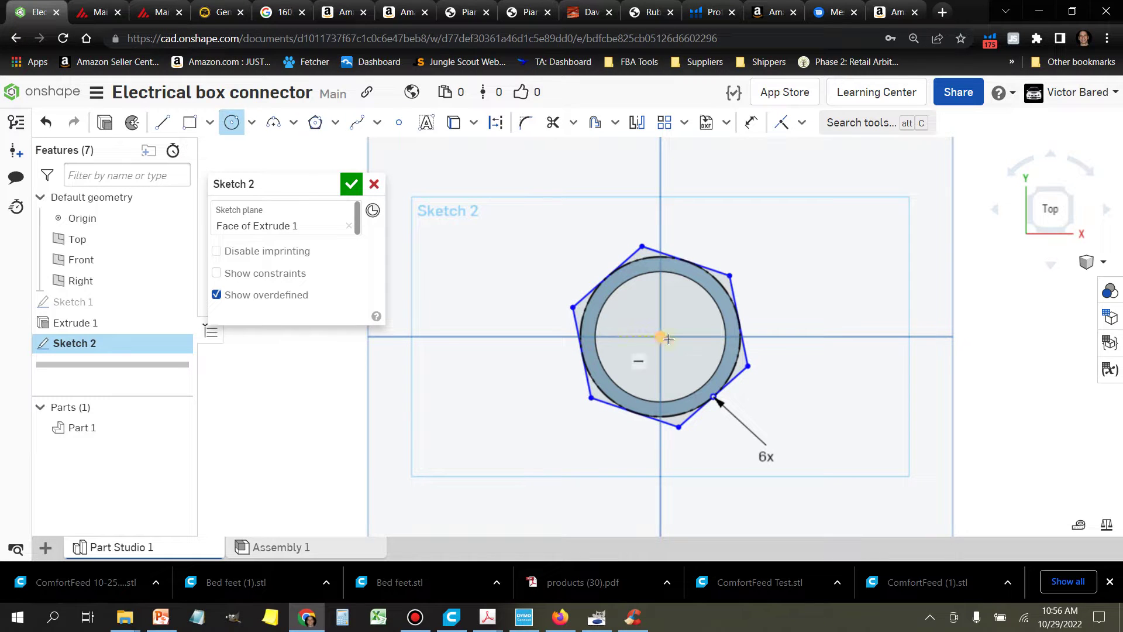
pyautogui.click(660, 336)
pyautogui.click(699, 303)
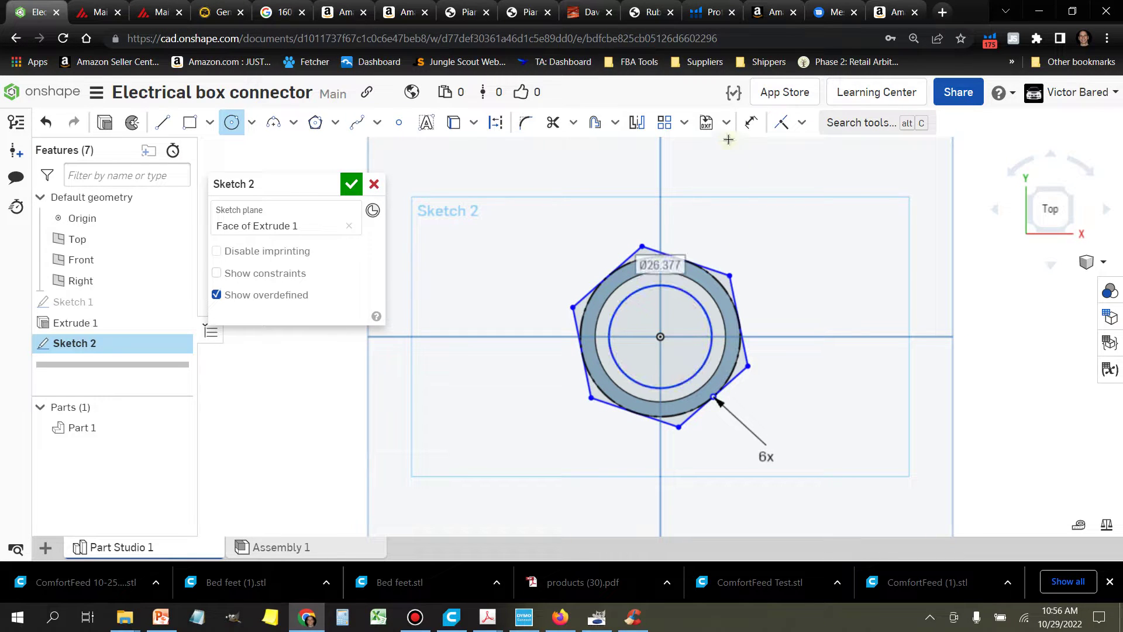
pyautogui.press('d')
pyautogui.click(706, 304)
pyautogui.click(804, 240)
pyautogui.write('25')
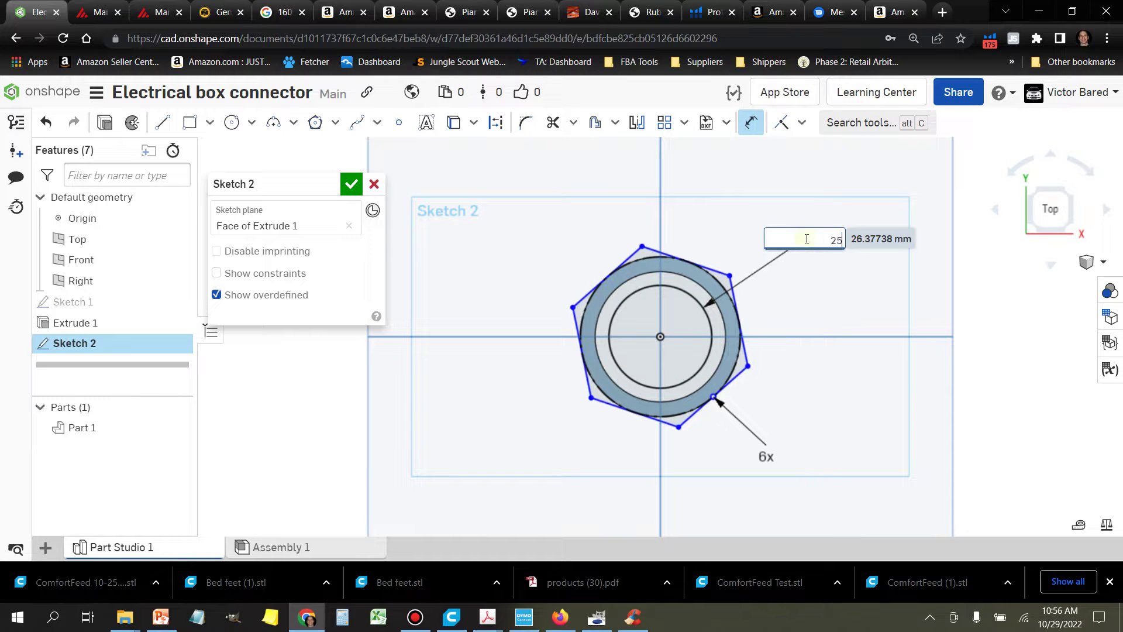
pyautogui.write('.5')
pyautogui.press('Return')
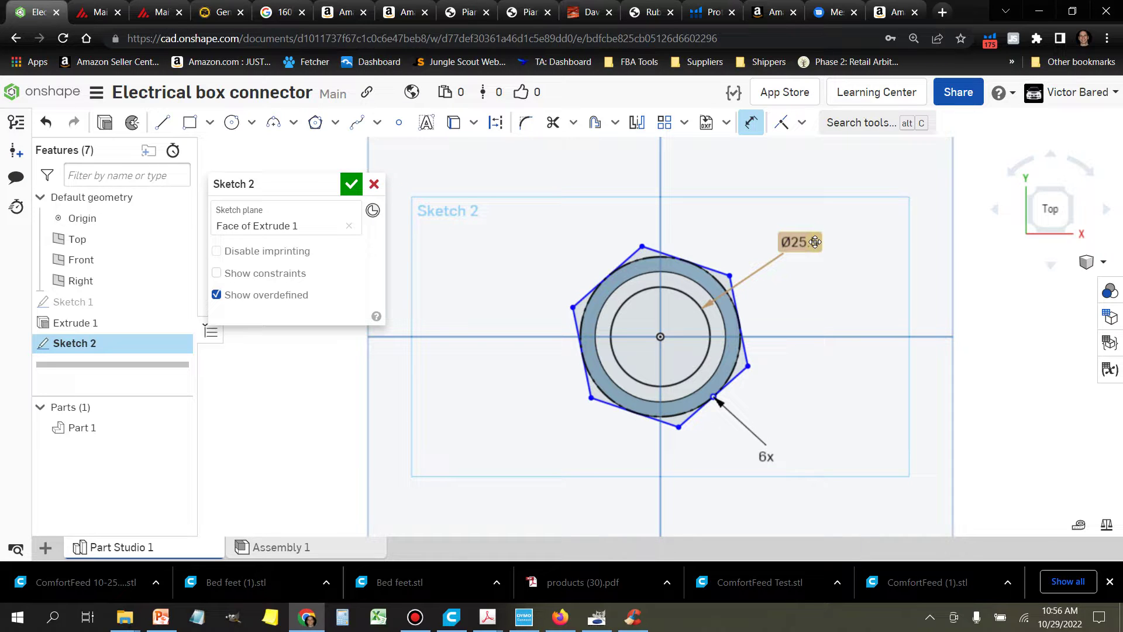
# Re-edit the circle's diameter, briefly 25, ending back at 25.5 mm.
pyautogui.doubleClick(815, 242)
pyautogui.write('25')
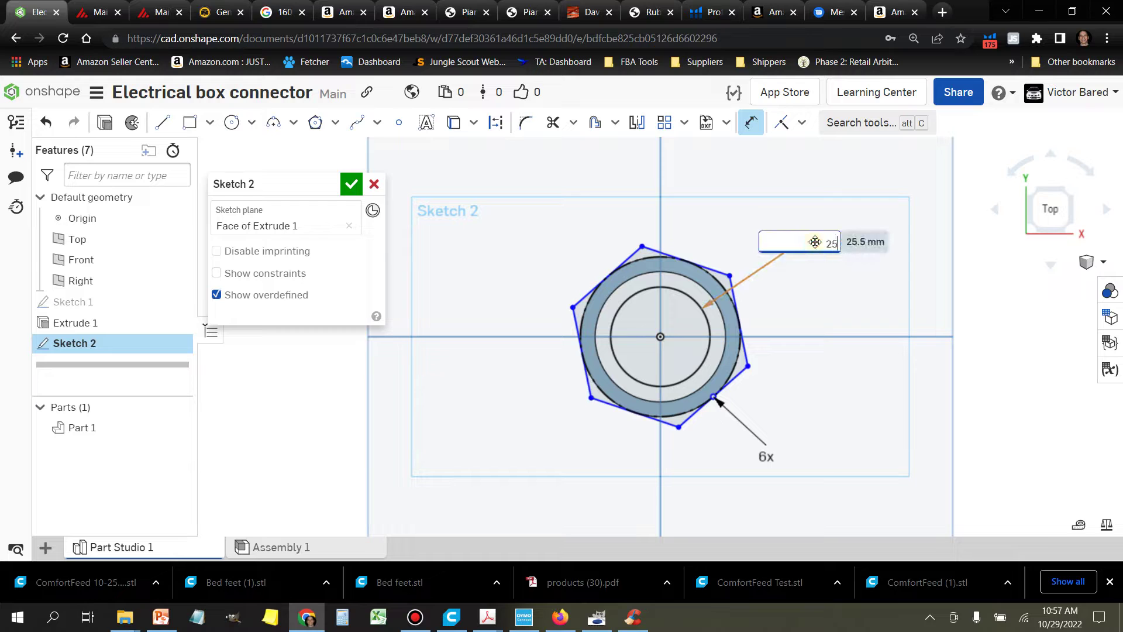
pyautogui.press('Return')
pyautogui.scroll(1, 815, 241)
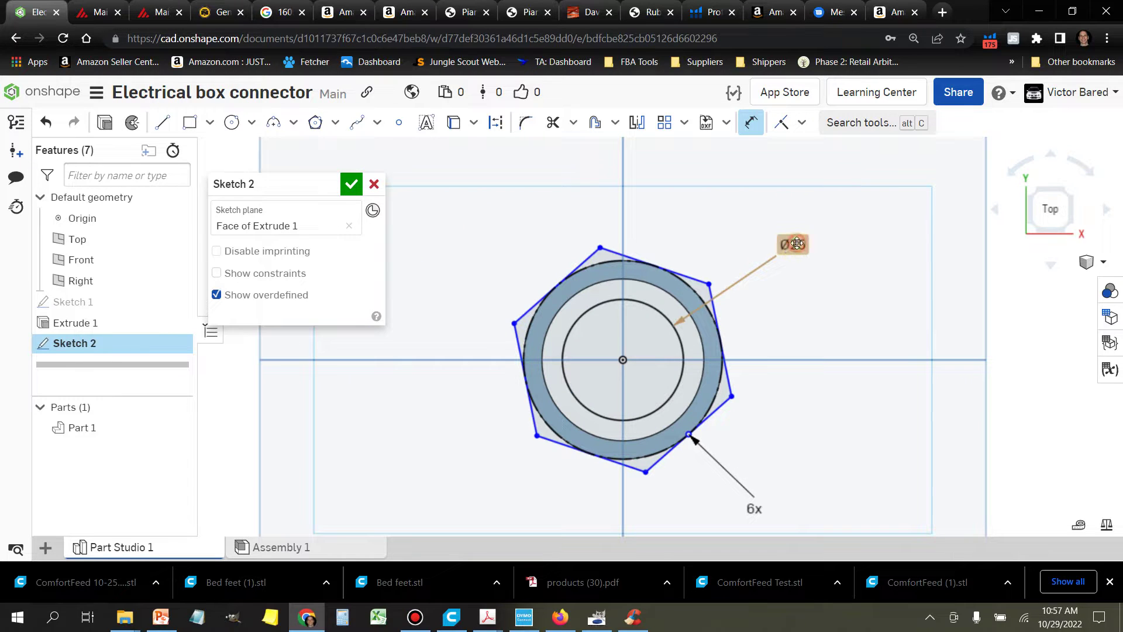
pyautogui.doubleClick(798, 242)
pyautogui.click(798, 243)
pyautogui.write('.5')
pyautogui.press('Return')
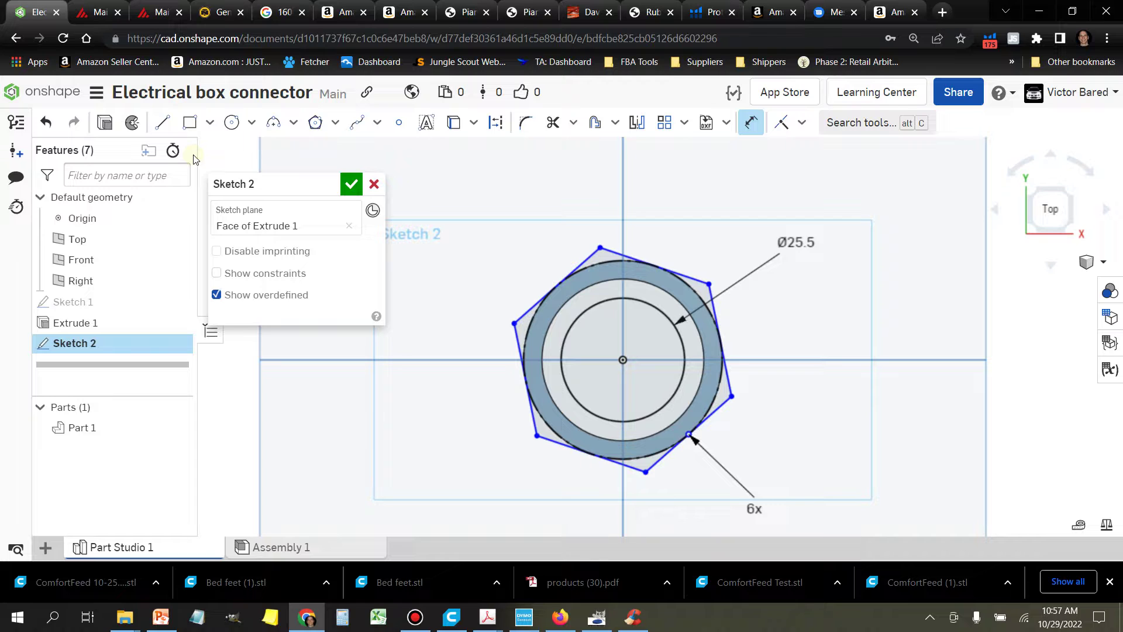
# Extrude the hex sketch 7 mm to form the hexagonal flange on the tube.
pyautogui.click(104, 122)
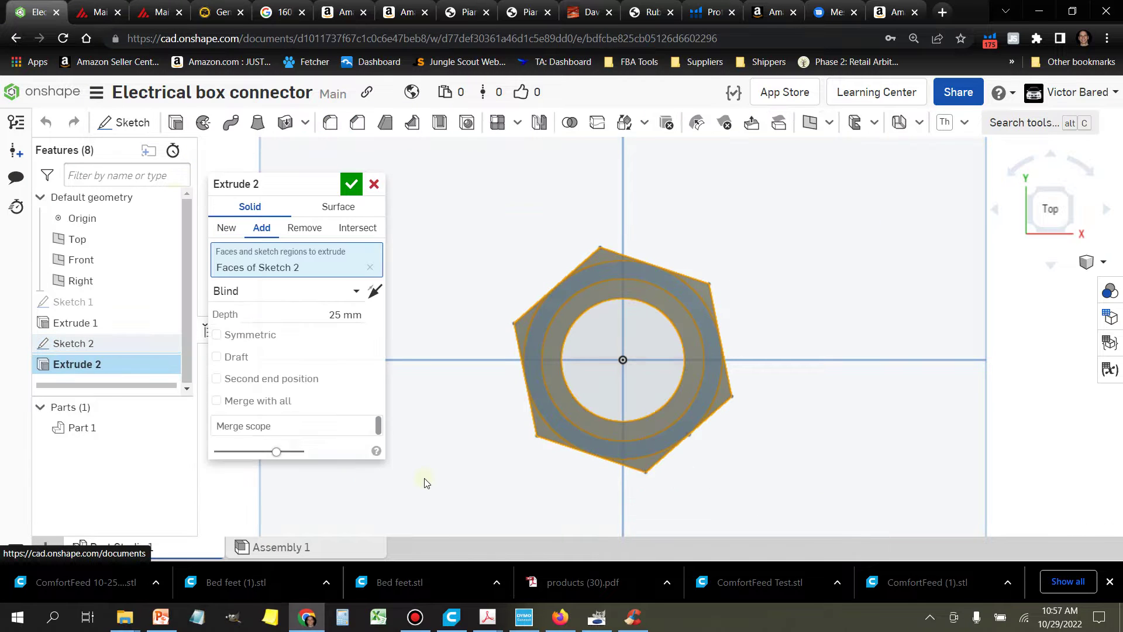
pyautogui.click(345, 314)
pyautogui.write('7')
pyautogui.press('Tab')
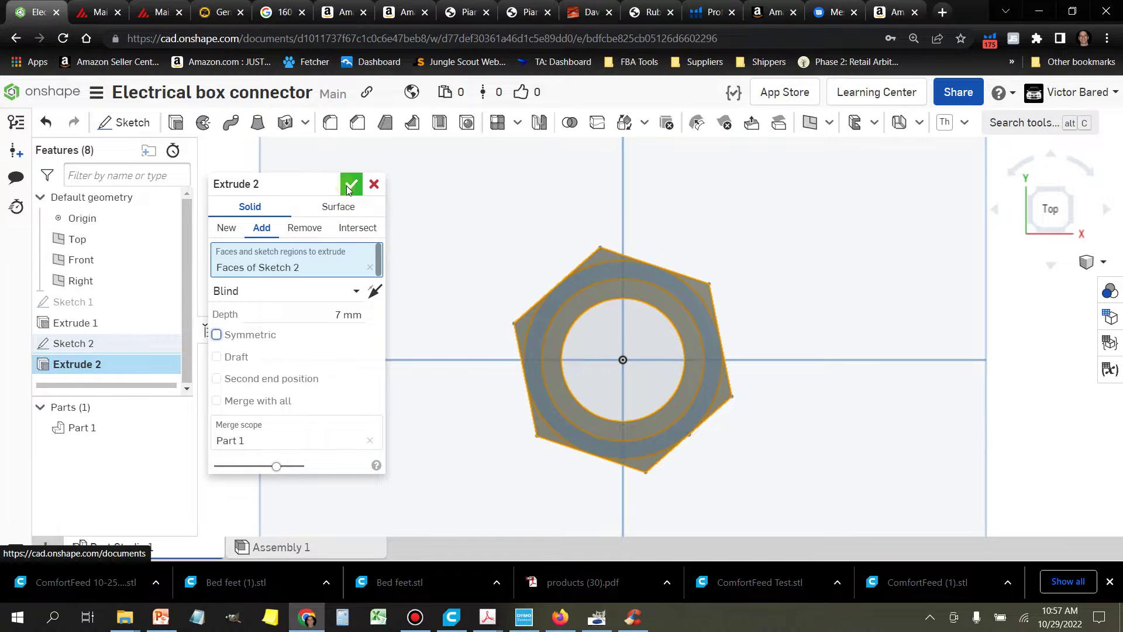
pyautogui.click(348, 189)
pyautogui.moveTo(357, 234); pyautogui.dragTo(421, 394, button='right')
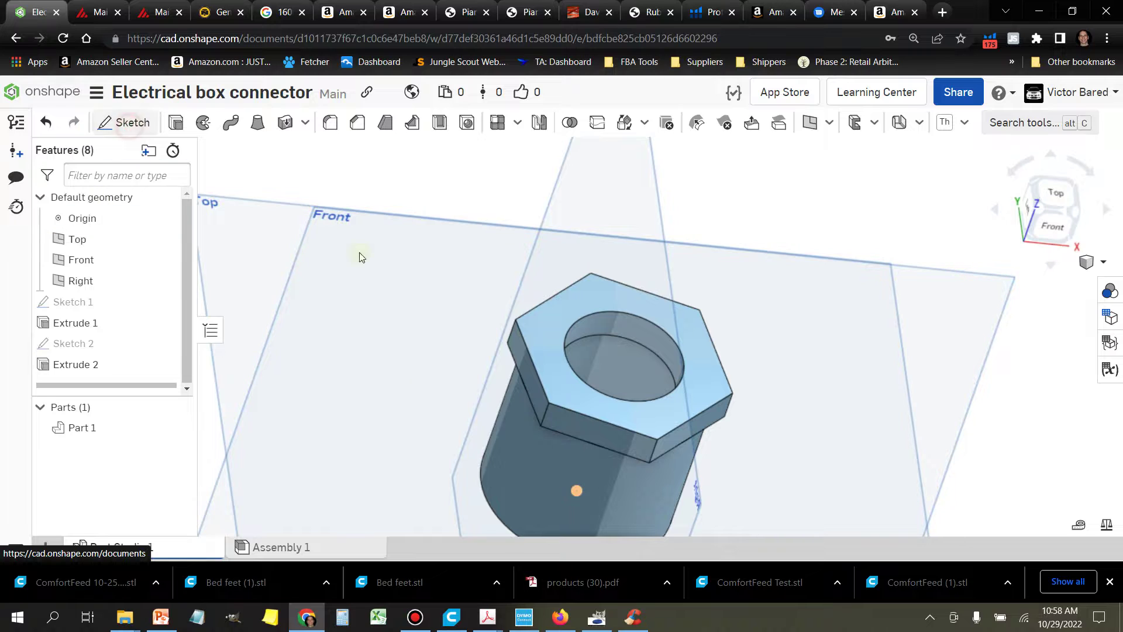
pyautogui.hotkey('shift', 's')
# Sketch on the hex top face a circle at the origin dimensioned Ø32.15.
pyautogui.click(546, 330)
pyautogui.press('n')
pyautogui.press('c')
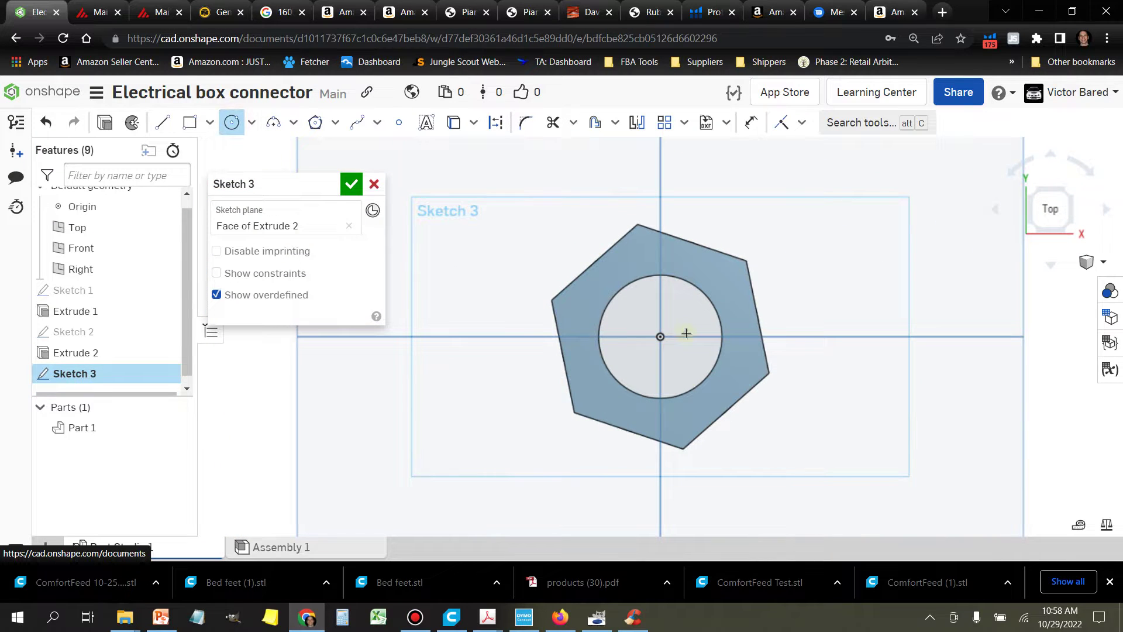
pyautogui.click(659, 336)
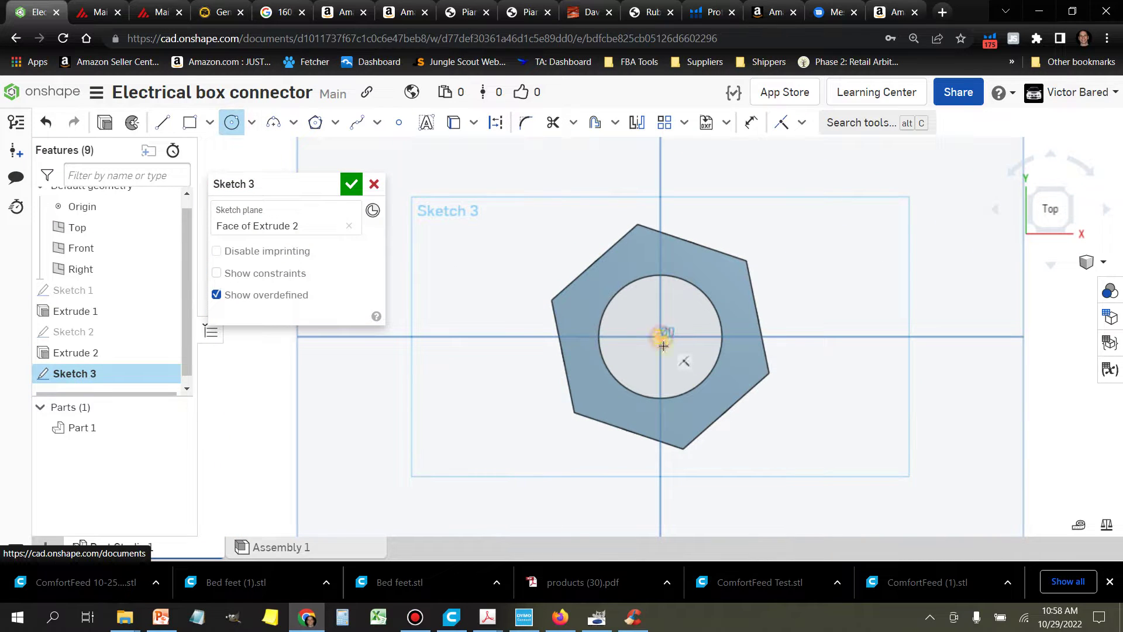
pyautogui.click(724, 387)
pyautogui.click(751, 122)
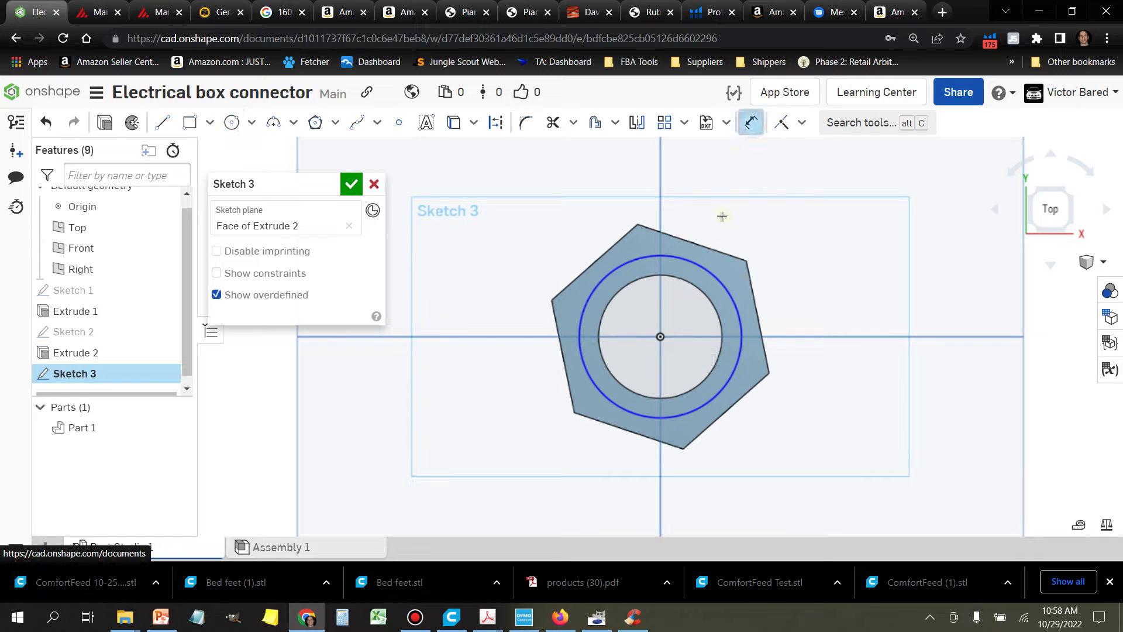
pyautogui.click(727, 282)
pyautogui.click(835, 233)
pyautogui.write('32')
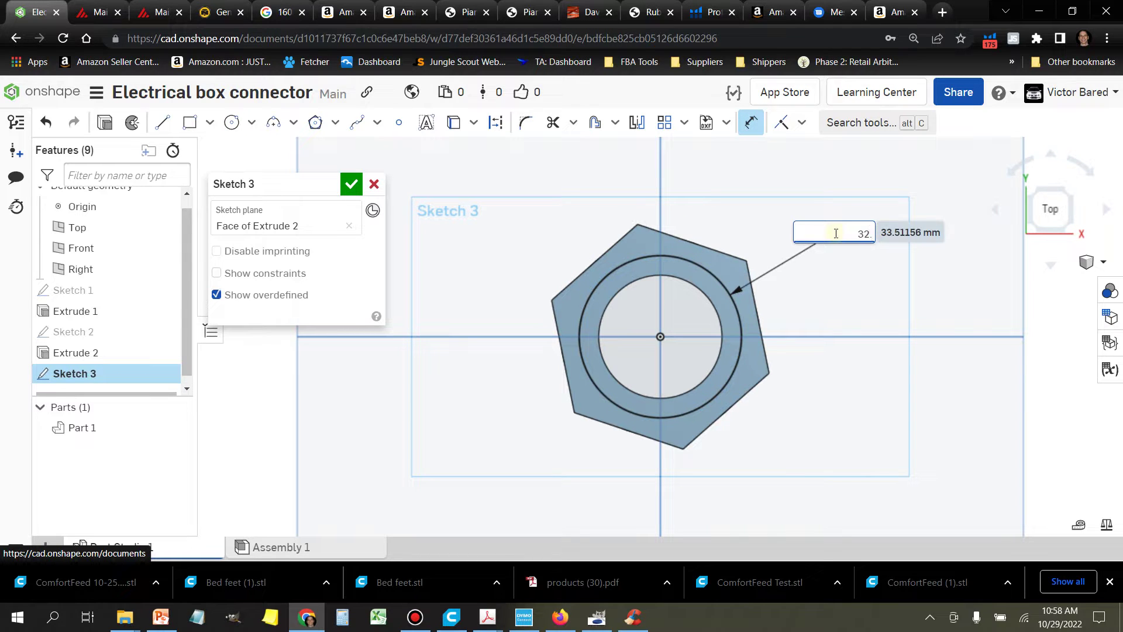
pyautogui.write('.15')
pyautogui.press('Return')
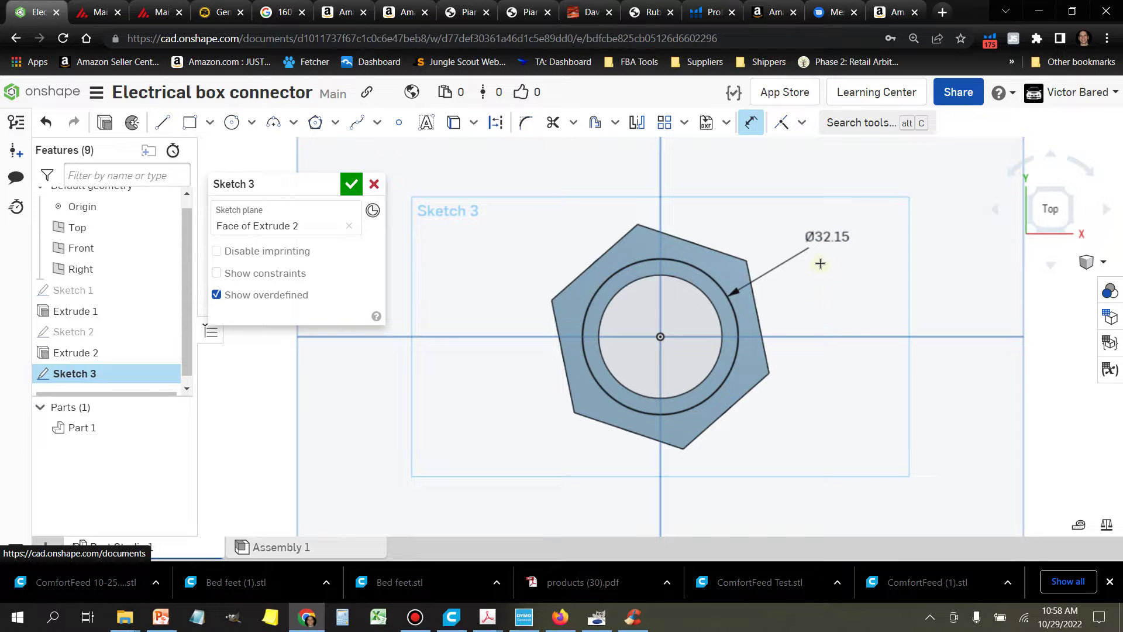
# Add a concentric inner circle of Ø25.5 and start extruding the sketch.
pyautogui.click(232, 122)
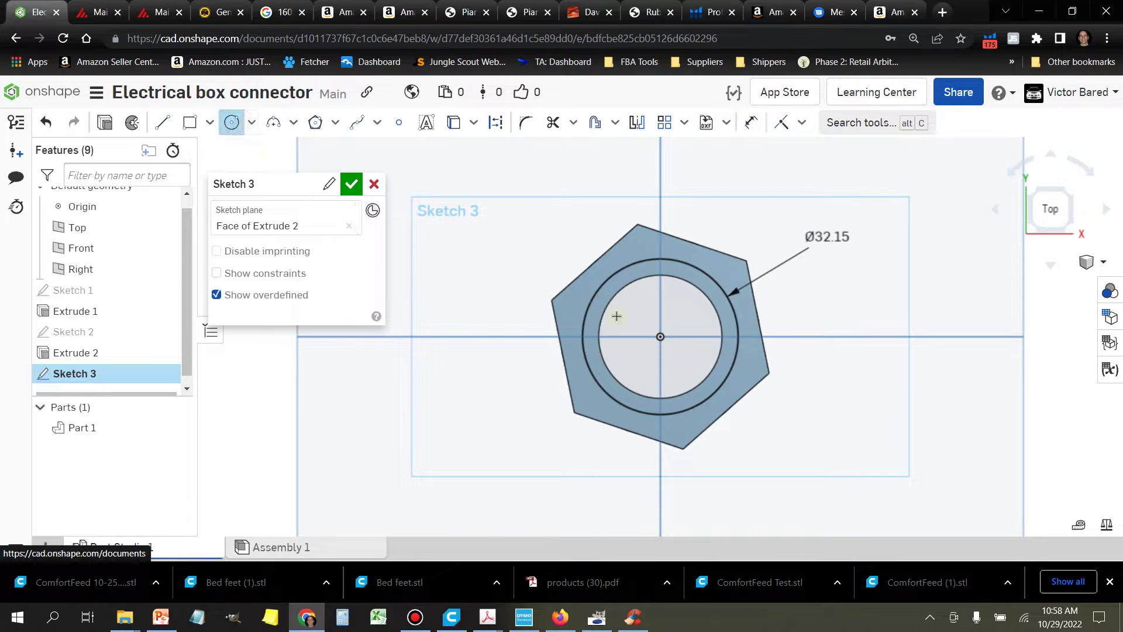
pyautogui.click(657, 338)
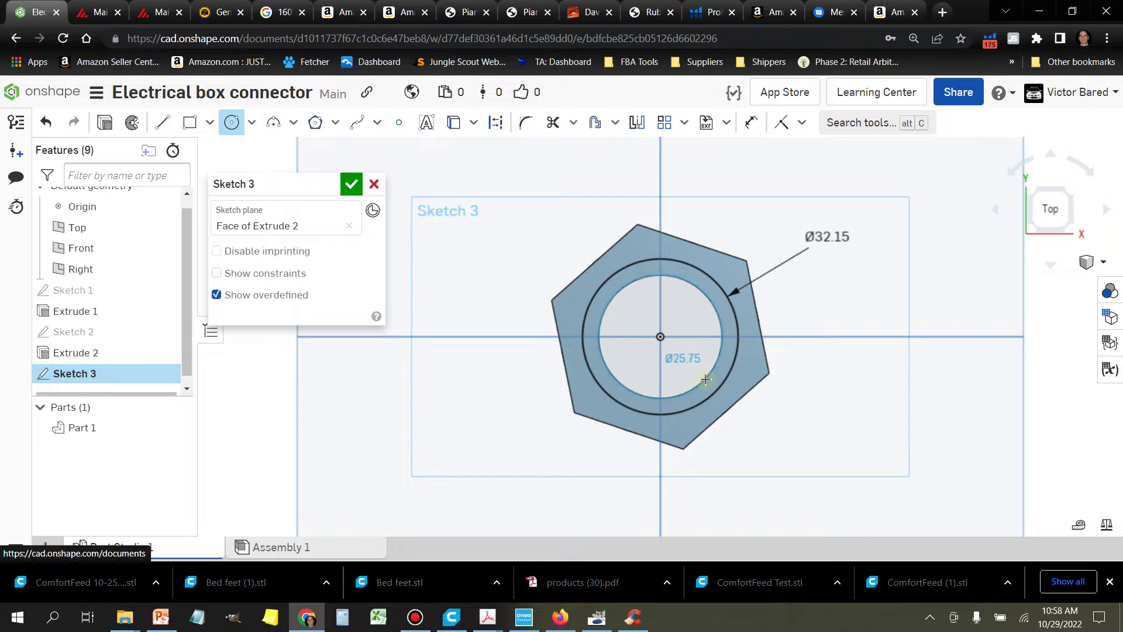
pyautogui.click(705, 379)
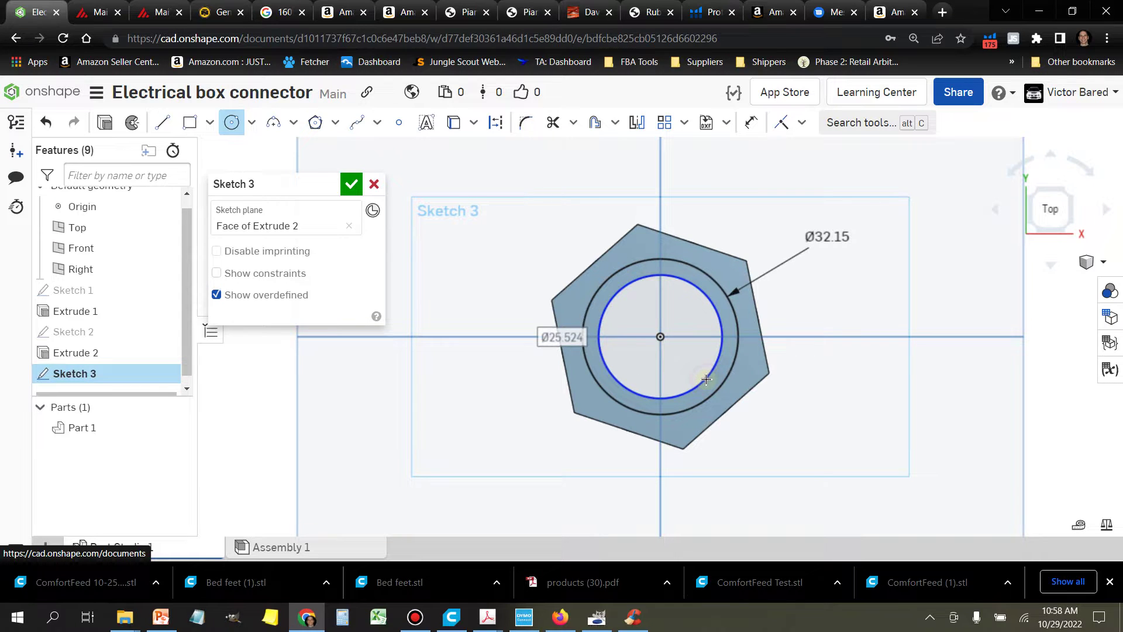
pyautogui.click(751, 122)
pyautogui.click(720, 321)
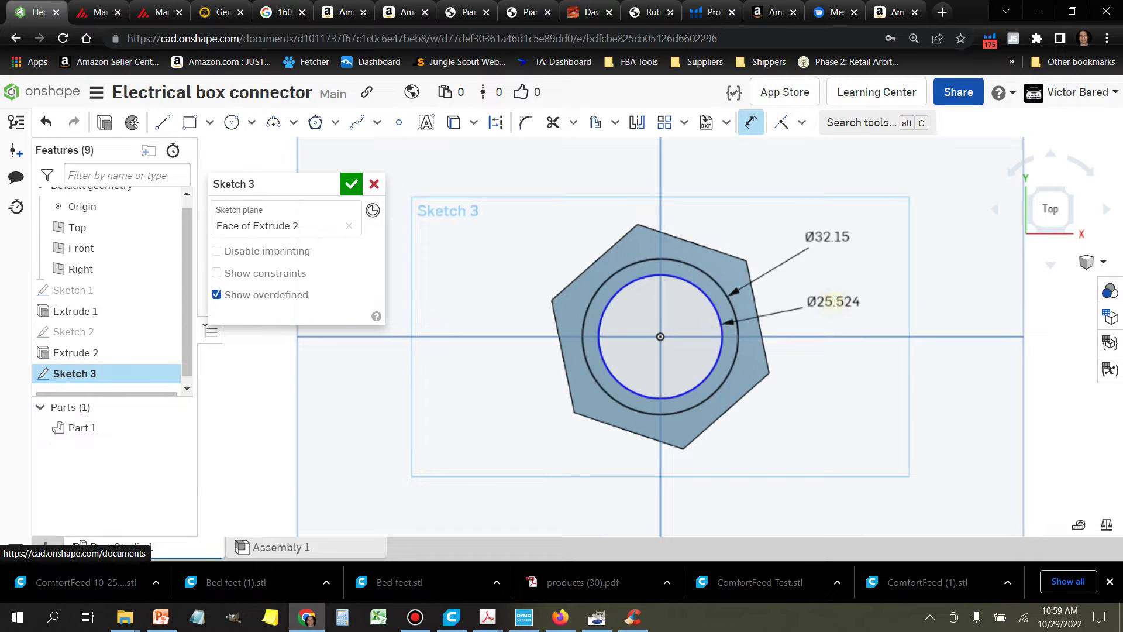
pyautogui.click(833, 301)
pyautogui.write('25.5')
pyautogui.press('Return')
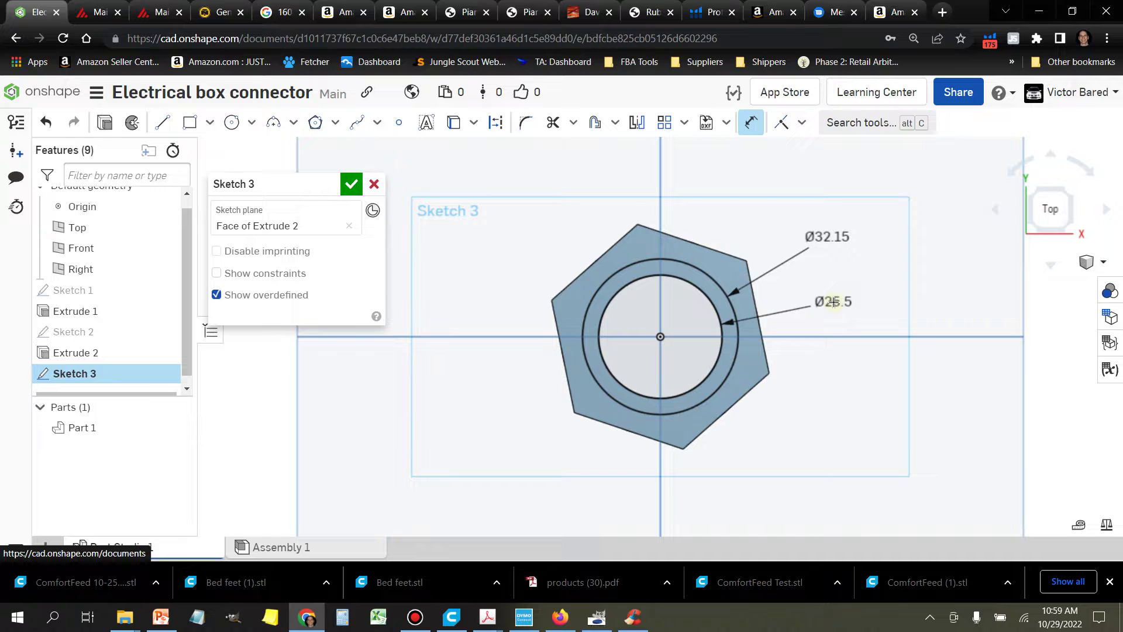
pyautogui.hotkey('shift', 'e')
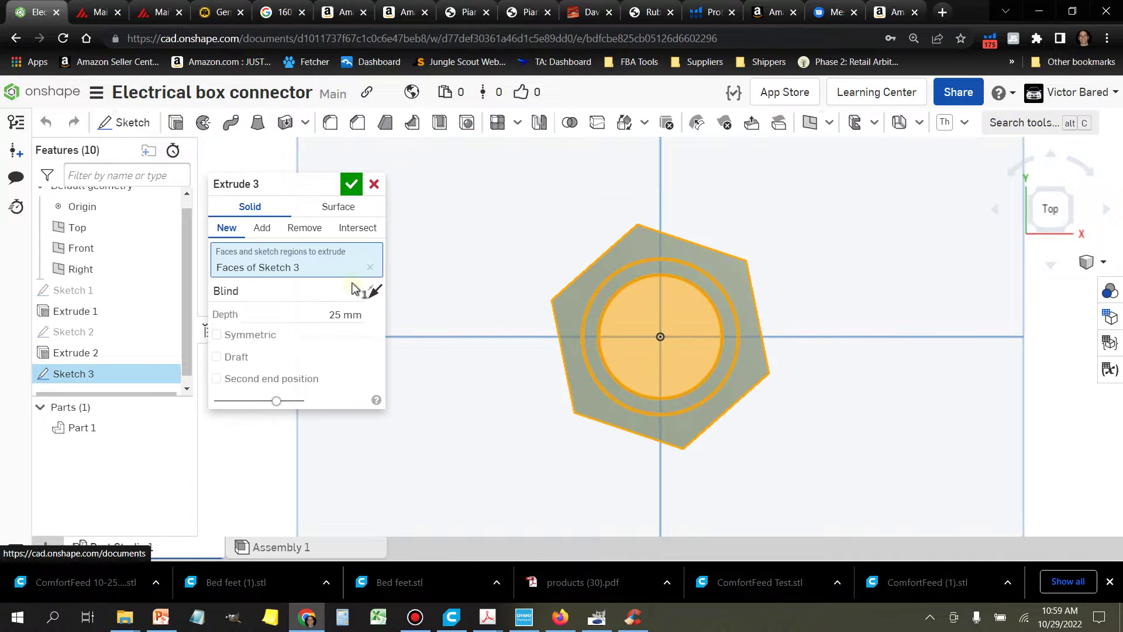
# Extrude the ring 17.5 mm up from the hex, added to Part 1 as a collar.
pyautogui.click(342, 314)
pyautogui.write('17.5')
pyautogui.press('Return')
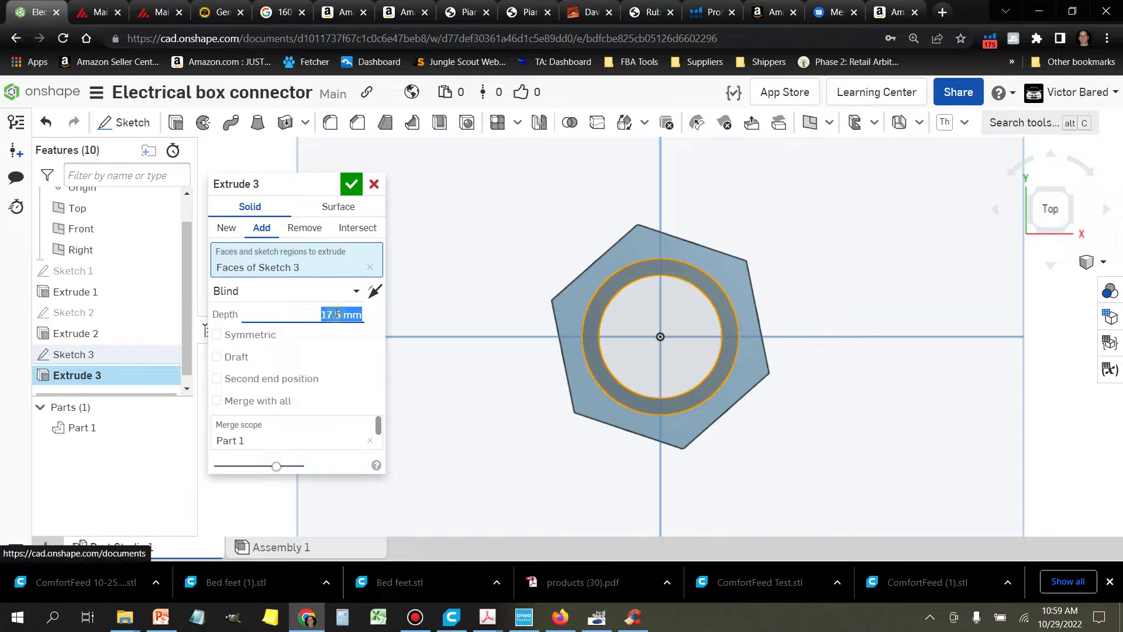
pyautogui.press('Return')
pyautogui.moveTo(410, 339); pyautogui.dragTo(435, 367, button='right')
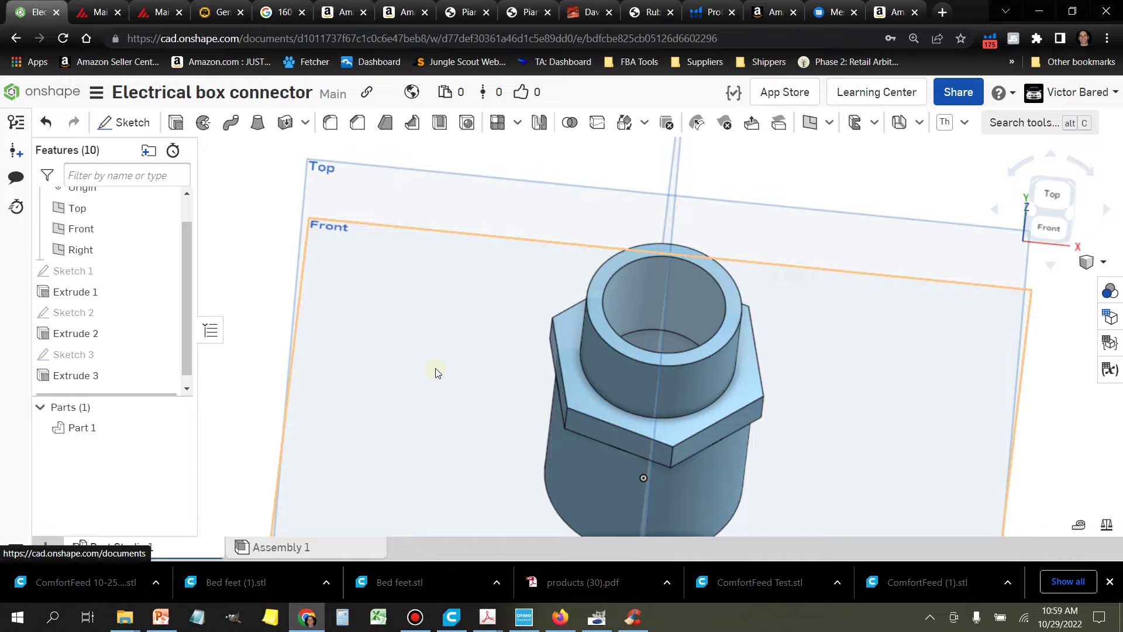
pyautogui.moveTo(234, 351); pyautogui.dragTo(391, 315, button='right')
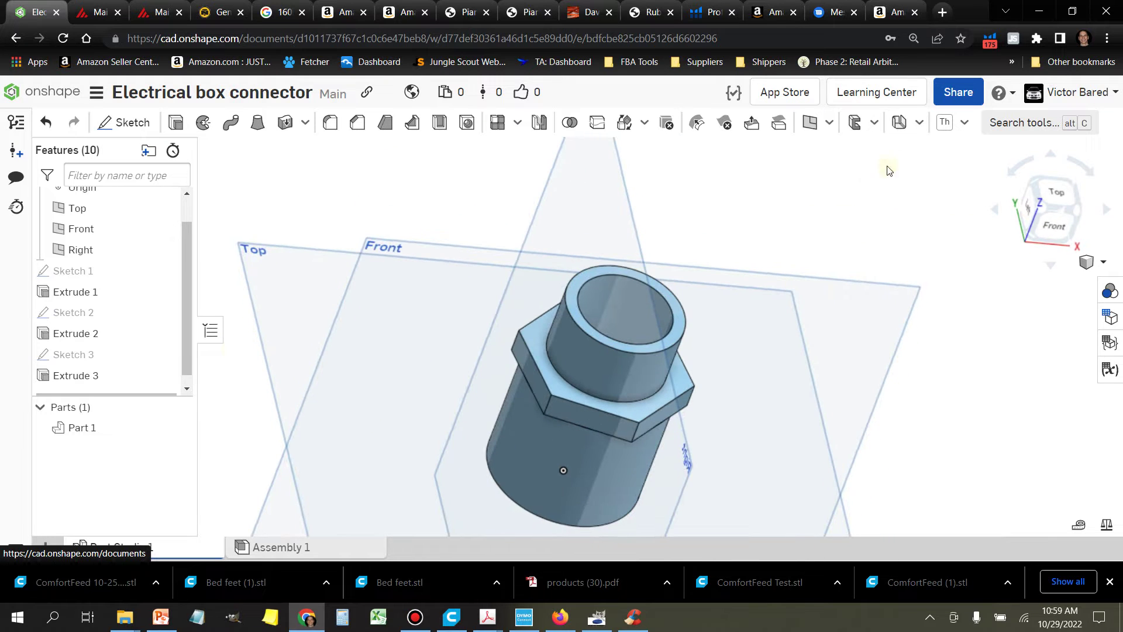
# Thread the collar's outer face with a 2 mm pitch and inspect it from below.
pyautogui.click(938, 124)
pyautogui.click(606, 372)
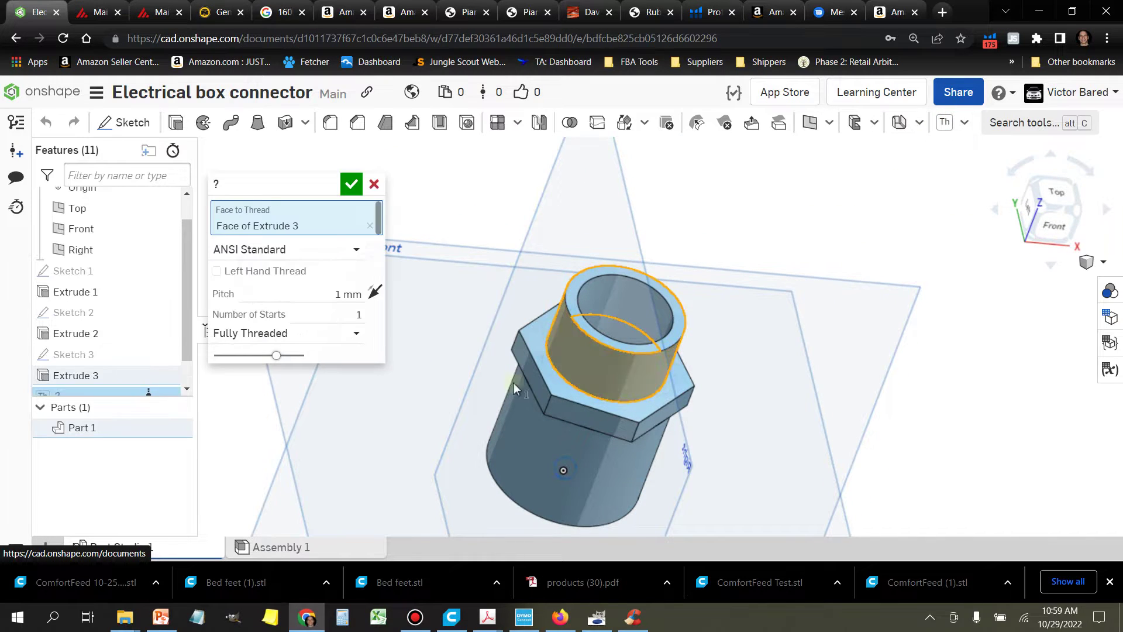
pyautogui.click(342, 295)
pyautogui.write('2')
pyautogui.press('Return')
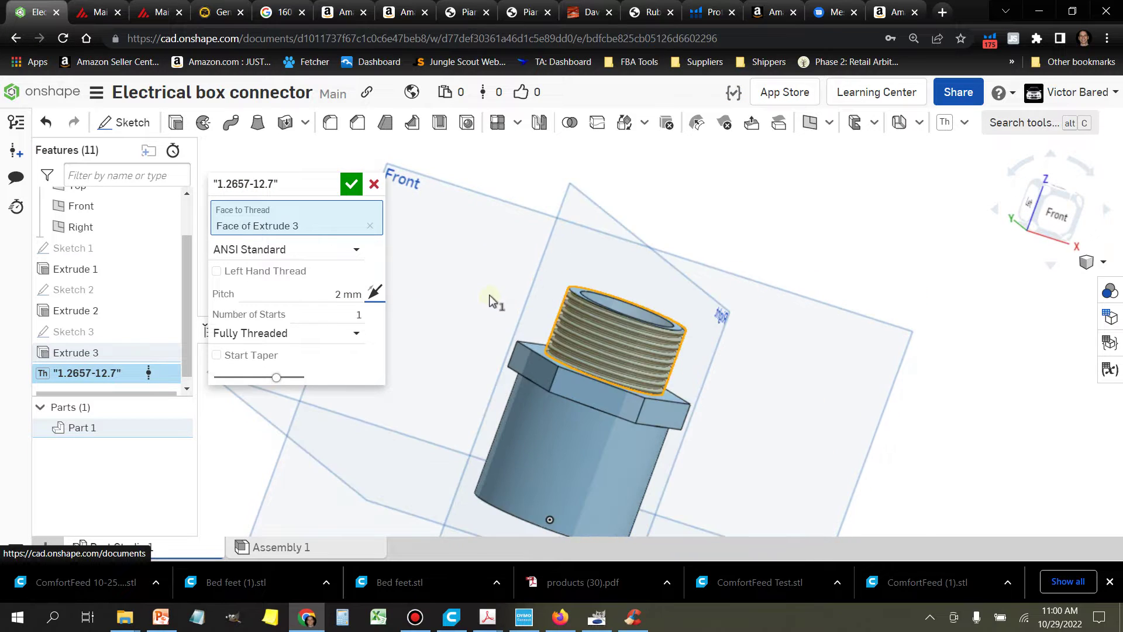
pyautogui.scroll(-5, 491, 307)
pyautogui.moveTo(491, 310); pyautogui.dragTo(497, 333, button='right')
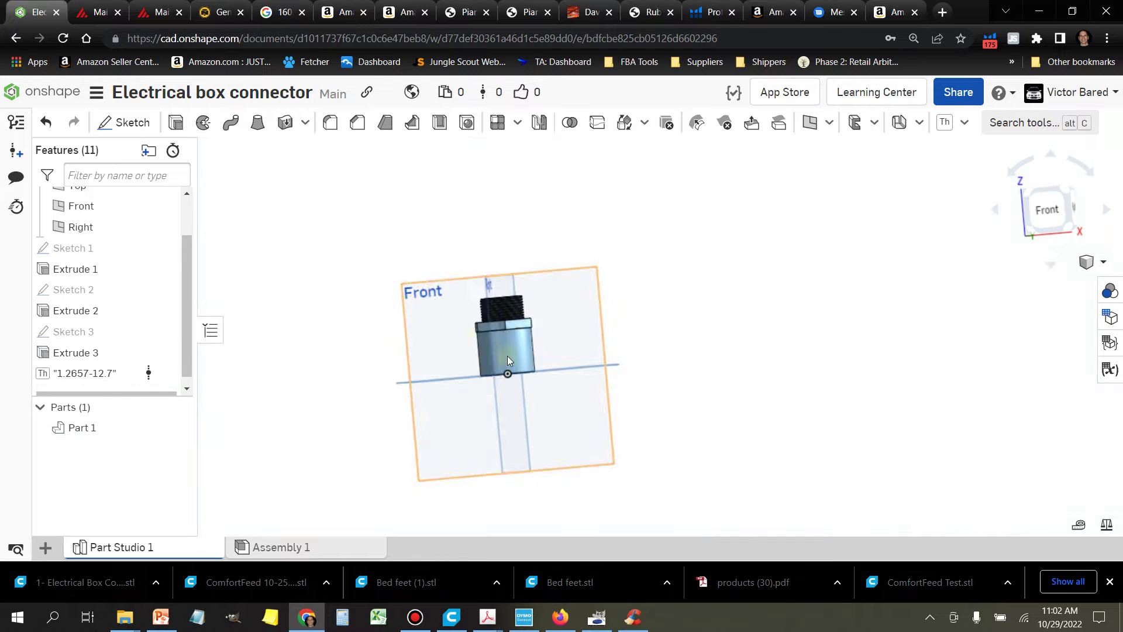
pyautogui.moveTo(507, 356); pyautogui.dragTo(760, 293, button='right')
# Fillet the curved edge just below the hex with a 3 mm radius.
pyautogui.scroll(3, 500, 264)
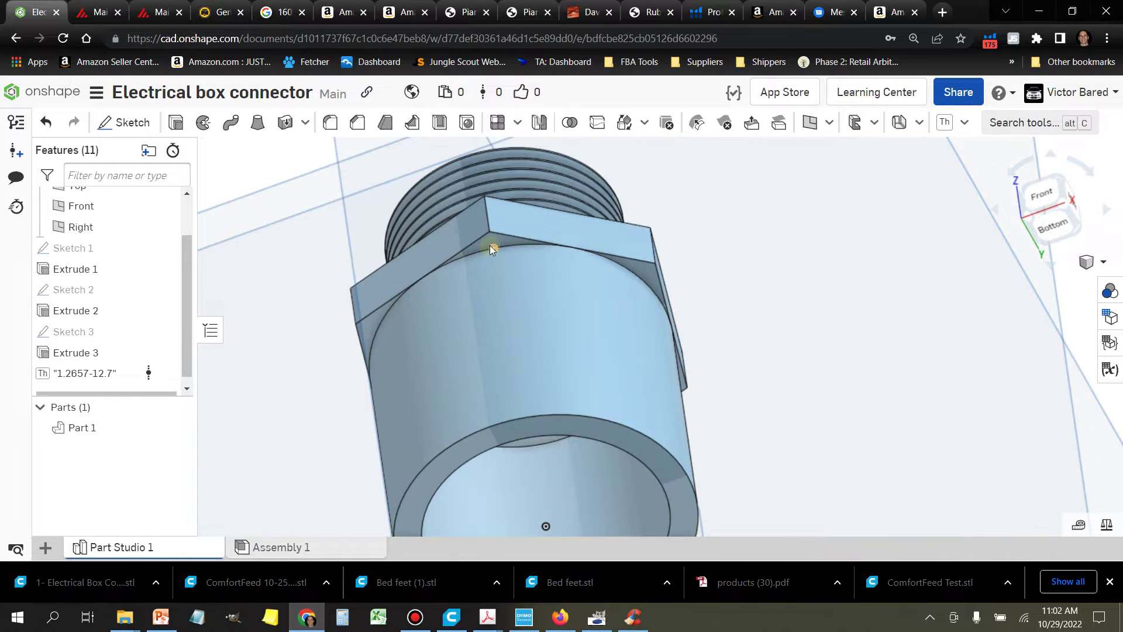
pyautogui.click(482, 251)
pyautogui.click(331, 124)
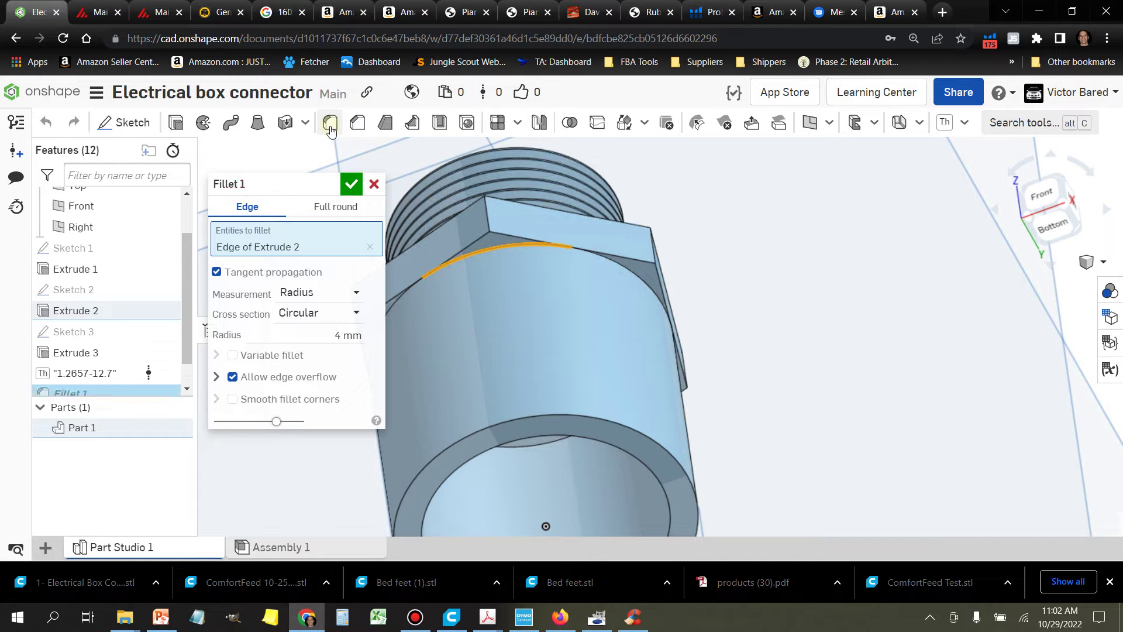
pyautogui.click(341, 336)
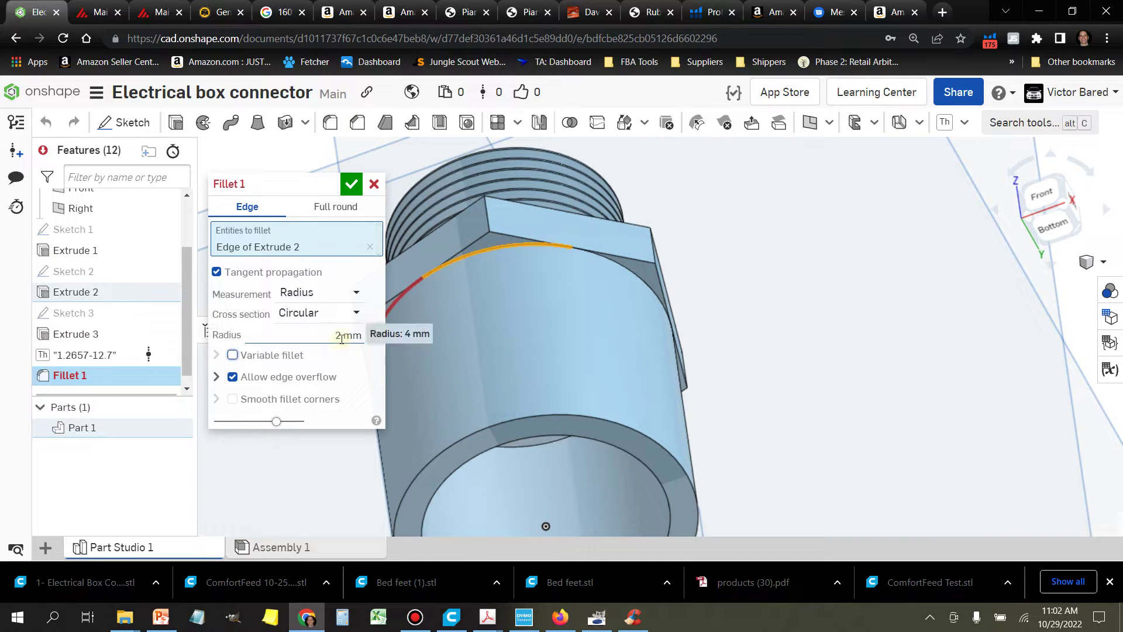
pyautogui.write('2')
pyautogui.press('Return')
pyautogui.write('3')
pyautogui.press('Return')
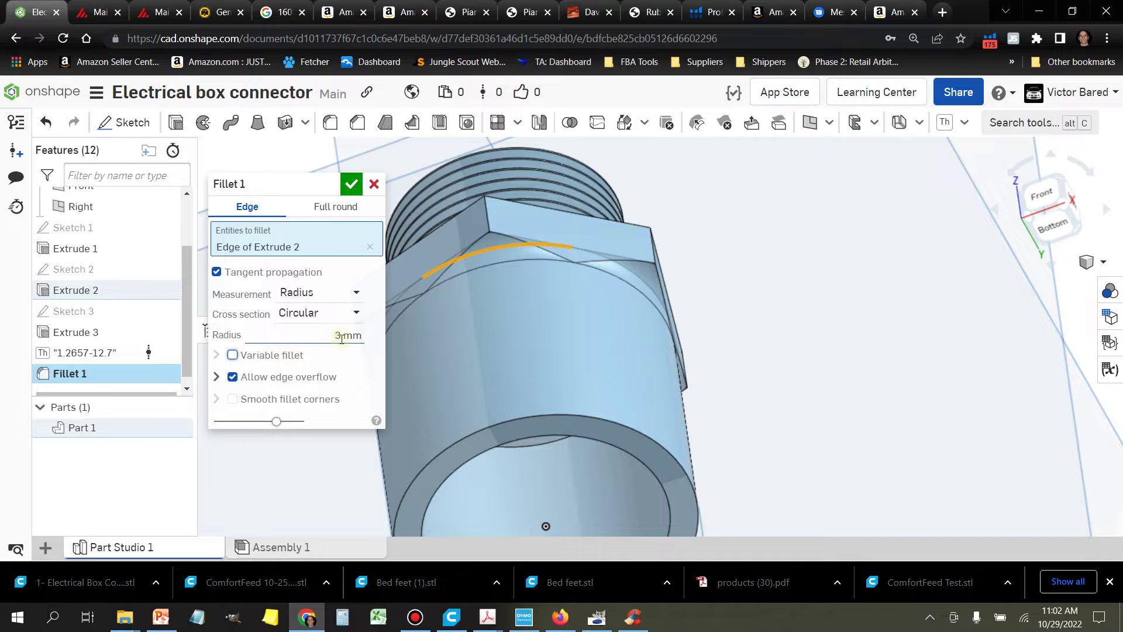
pyautogui.moveTo(693, 328); pyautogui.dragTo(634, 461, button='right')
pyautogui.press('Return')
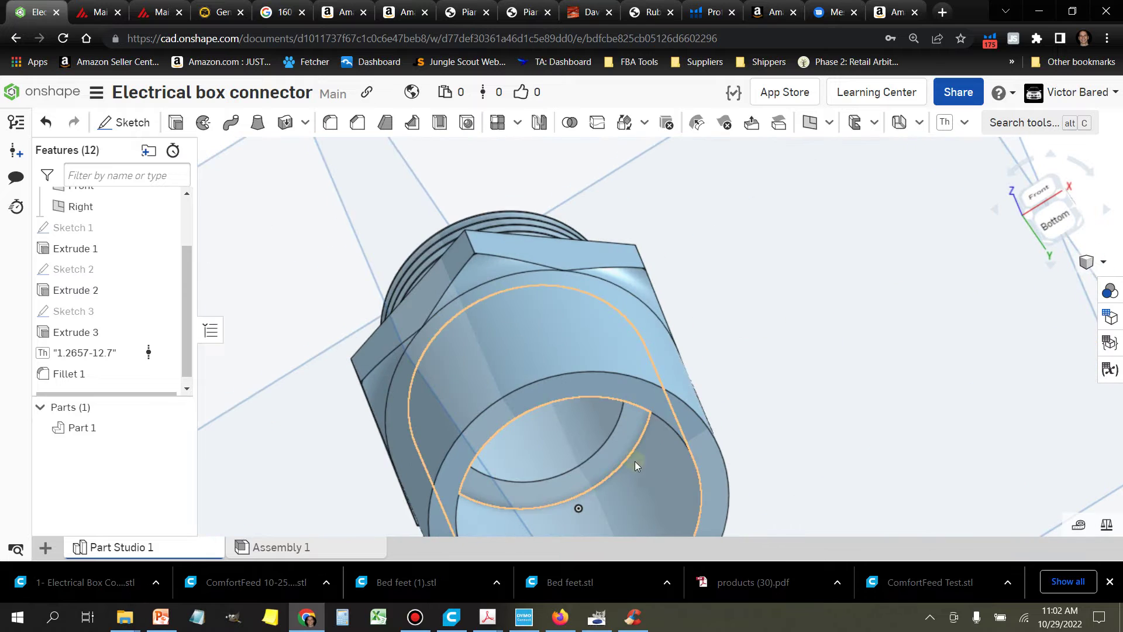
# Fillet the 33.5 mm circular body edge with a 4 mm radius.
pyautogui.click(629, 461)
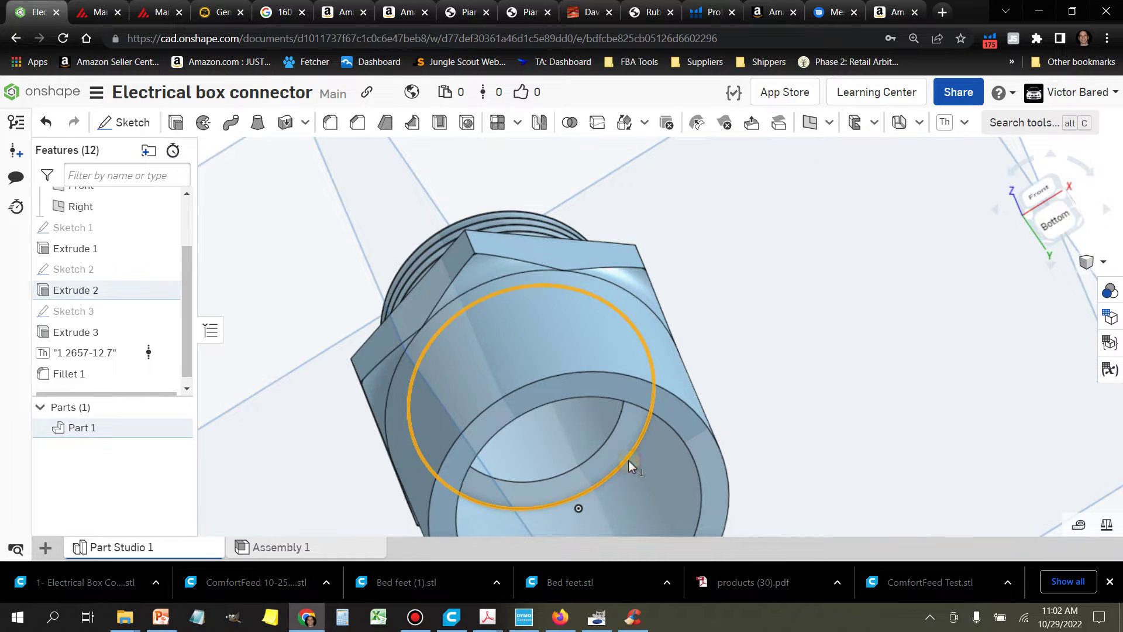
pyautogui.click(329, 123)
pyautogui.click(338, 339)
pyautogui.write('3')
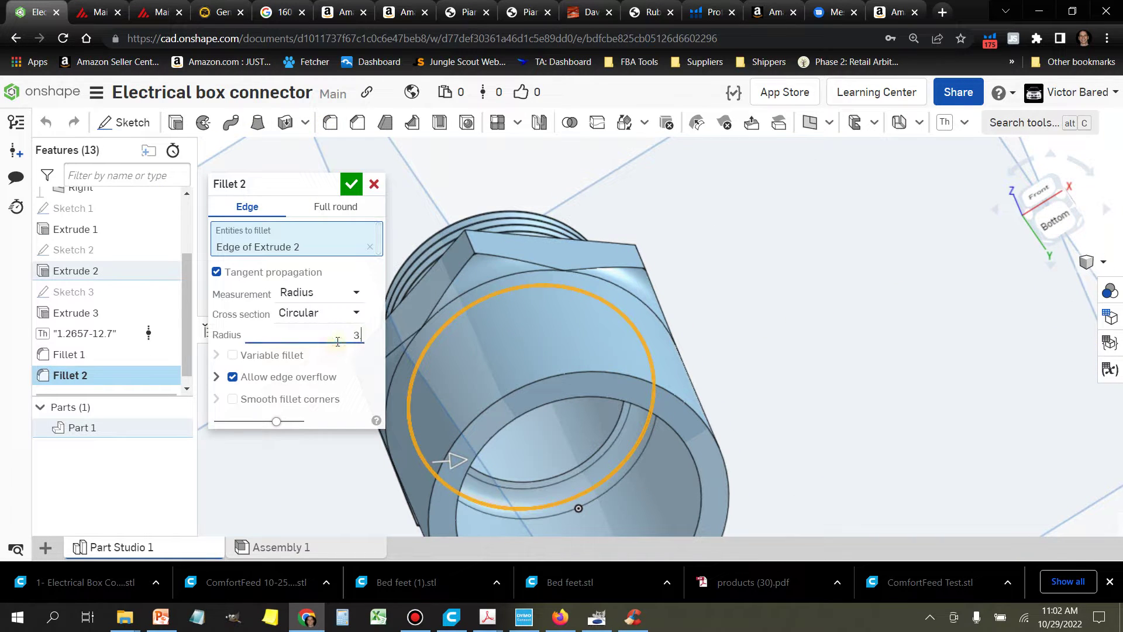
pyautogui.write('.5')
pyautogui.press('Tab')
pyautogui.click(337, 340)
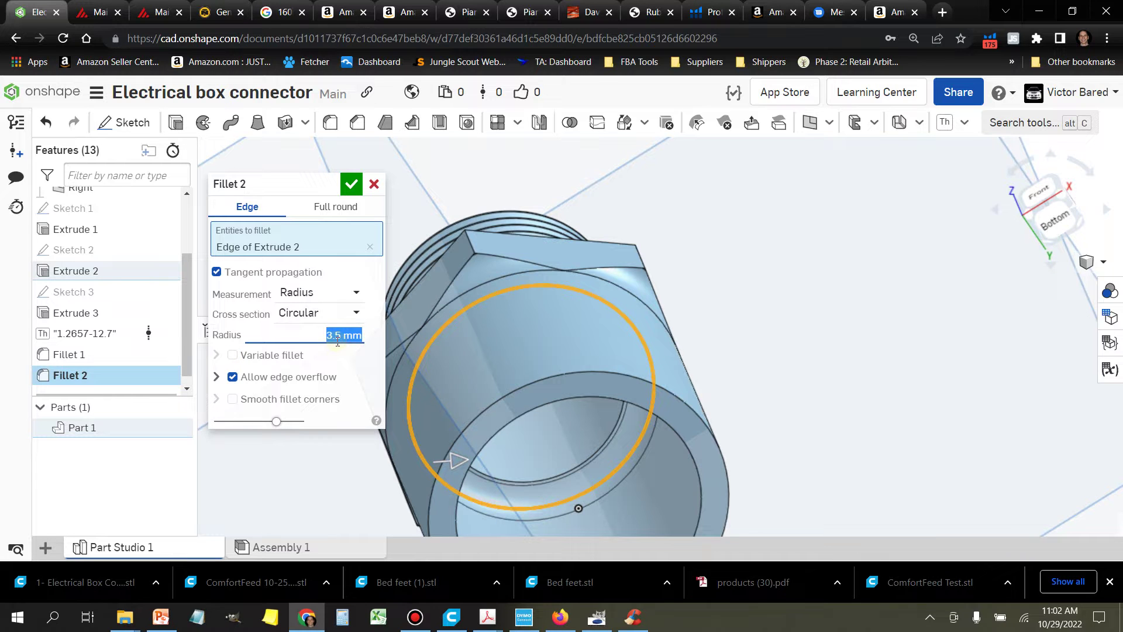
pyautogui.write('4')
pyautogui.press('Tab')
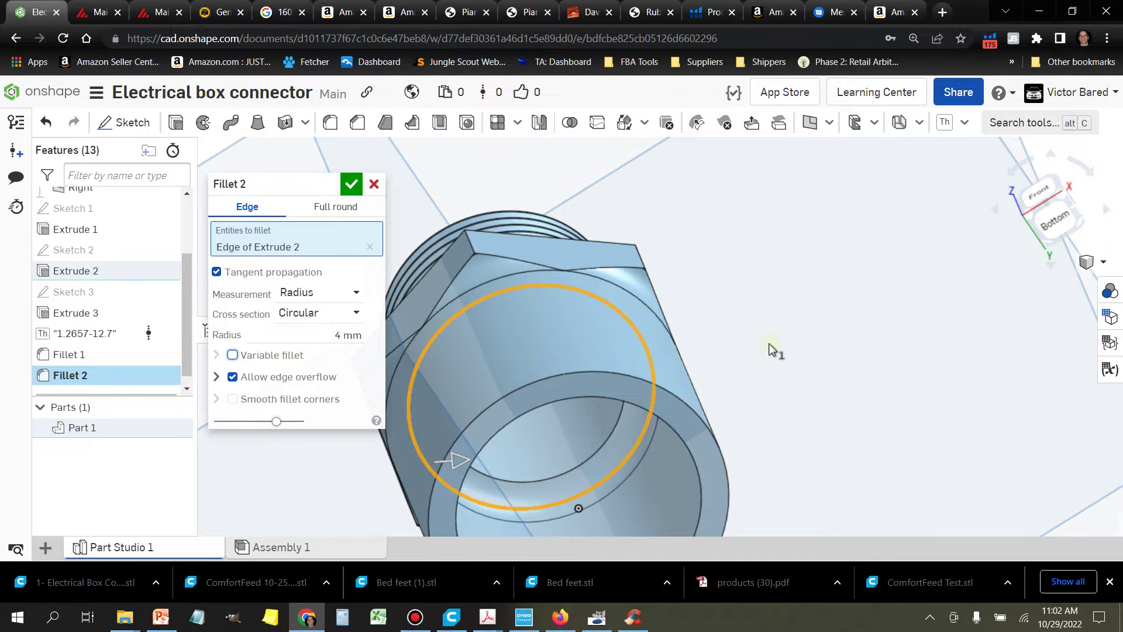
pyautogui.click(351, 184)
# Add a 1 mm fillet on the edge of the 4 mm fillet.
pyautogui.click(330, 122)
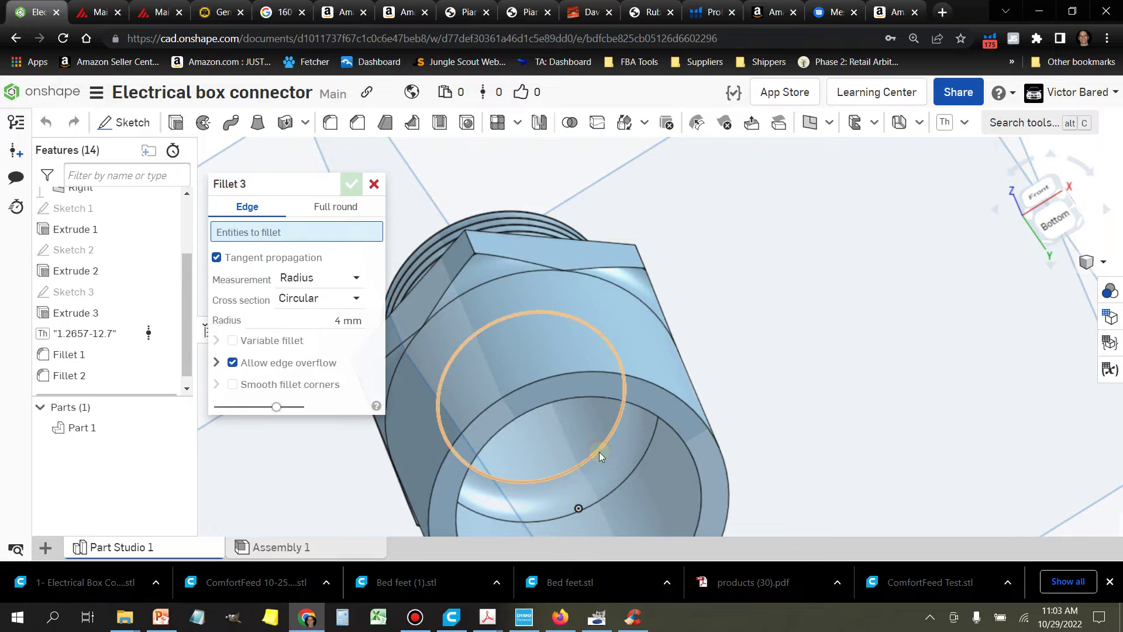
pyautogui.click(598, 452)
pyautogui.click(337, 335)
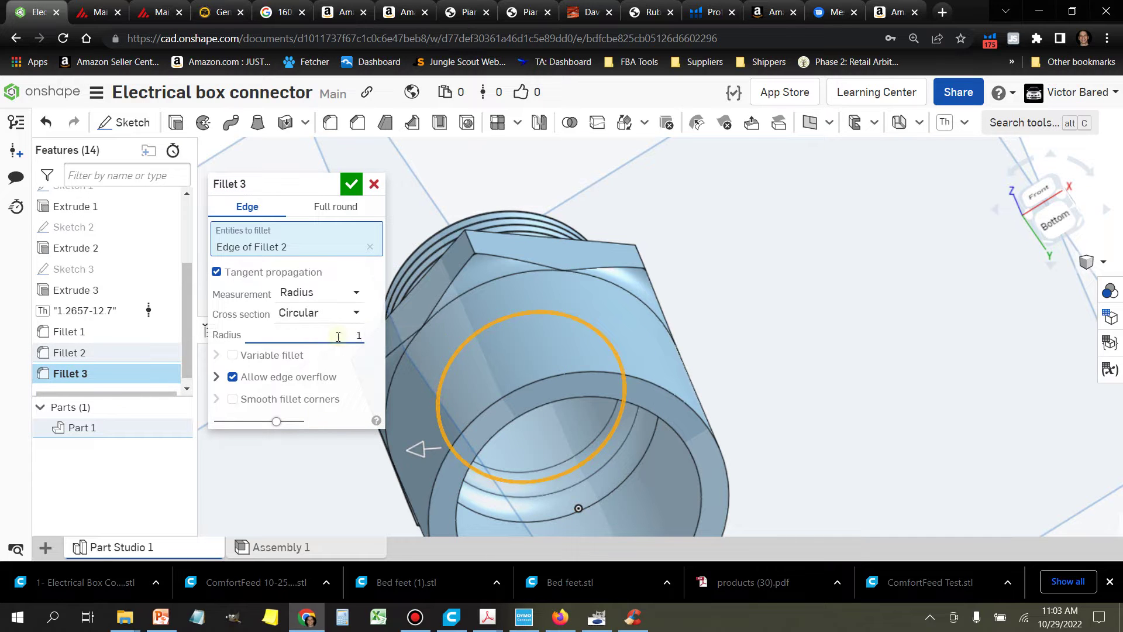
pyautogui.write('1')
pyautogui.click(351, 183)
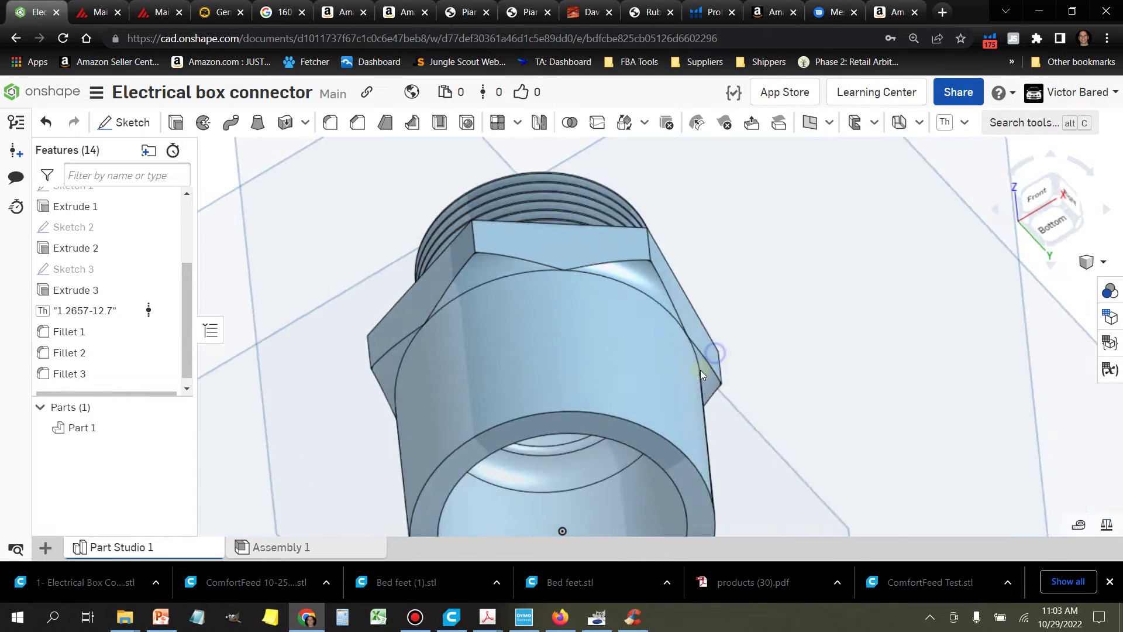
pyautogui.moveTo(700, 370); pyautogui.dragTo(682, 411, button='right')
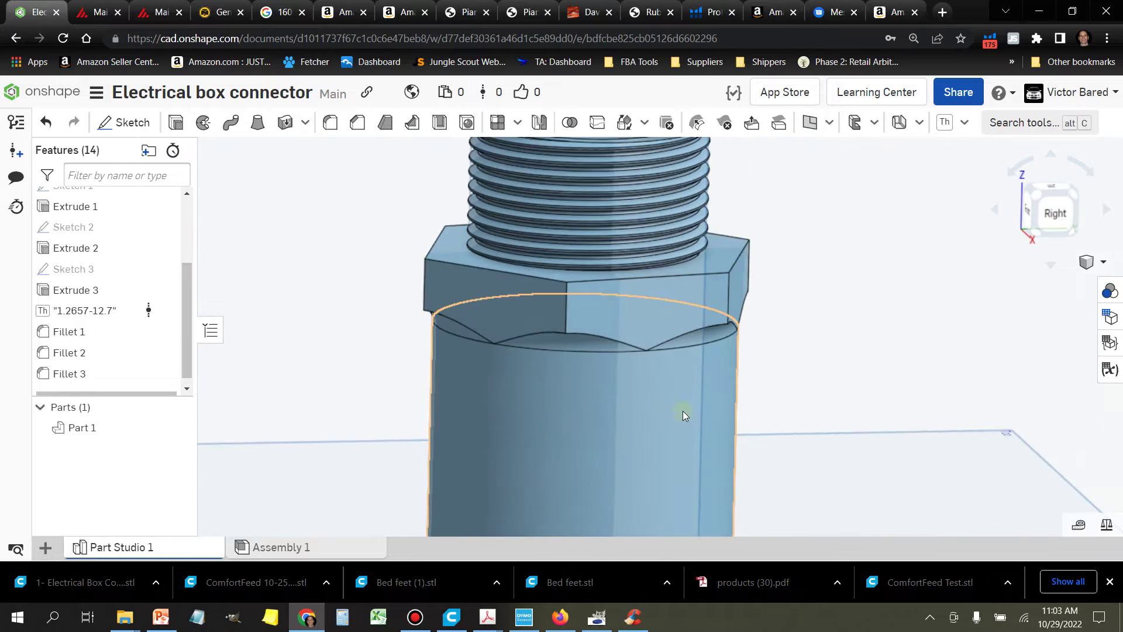
pyautogui.scroll(-5, 682, 411)
pyautogui.moveTo(764, 419); pyautogui.dragTo(736, 324, button='right')
pyautogui.scroll(5, 736, 269)
pyautogui.moveTo(735, 270); pyautogui.dragTo(695, 281, button='right')
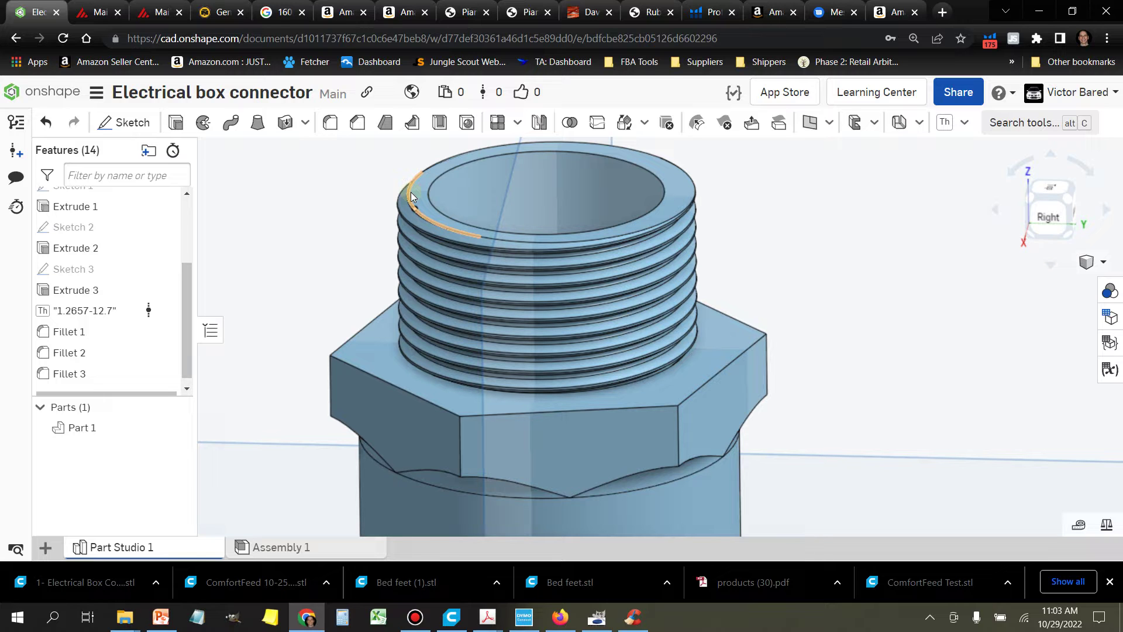
pyautogui.hotkey('shift', '4')
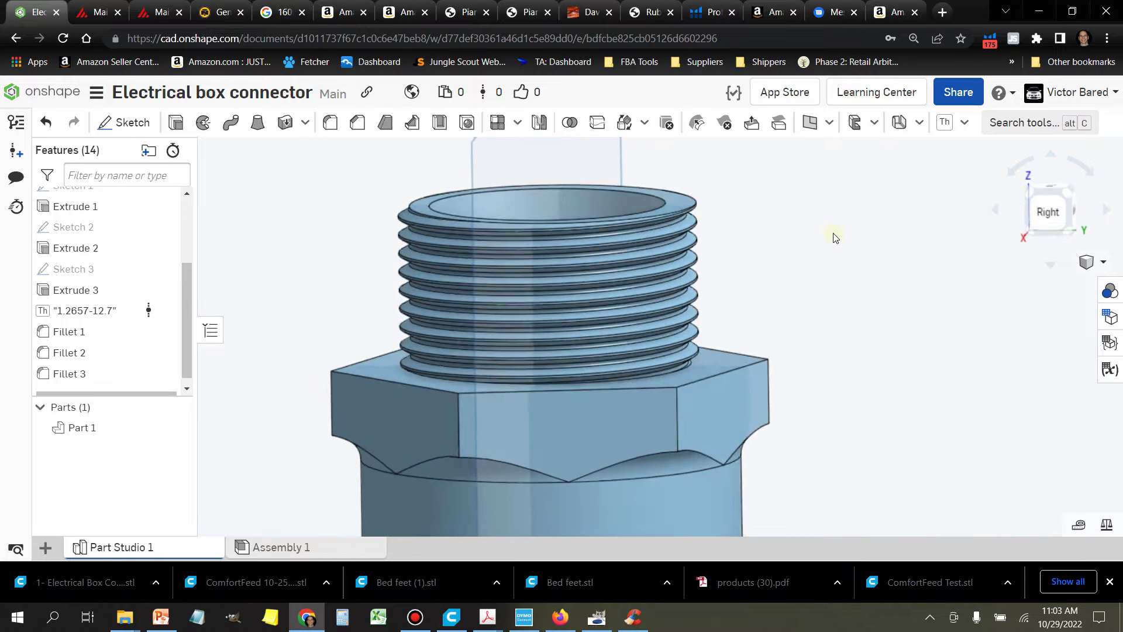
pyautogui.moveTo(831, 232); pyautogui.dragTo(890, 366, button='right')
pyautogui.scroll(-5, 890, 367)
pyautogui.moveTo(455, 624)
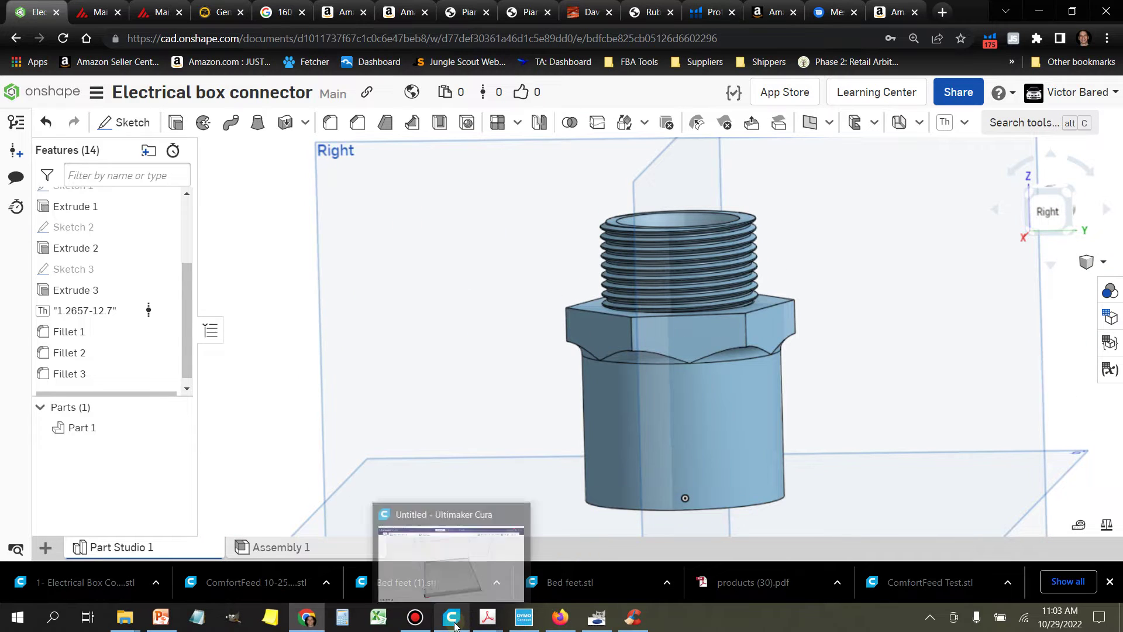
# Show the downloaded connector file in its folder, then return to the Onshape document.
pyautogui.click(156, 582)
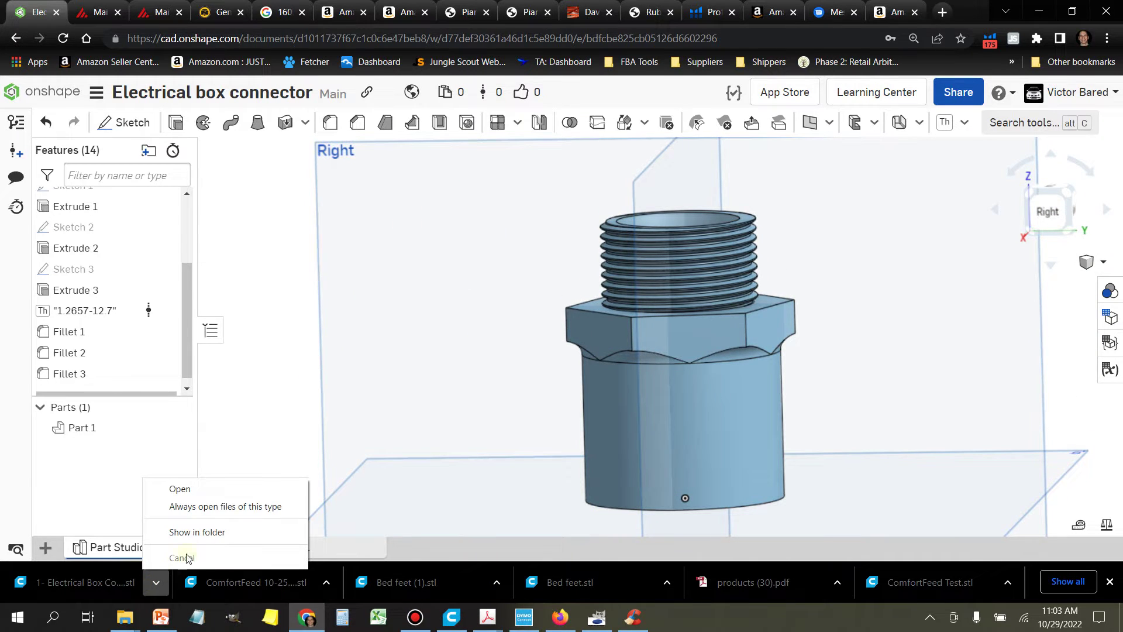
pyautogui.click(201, 533)
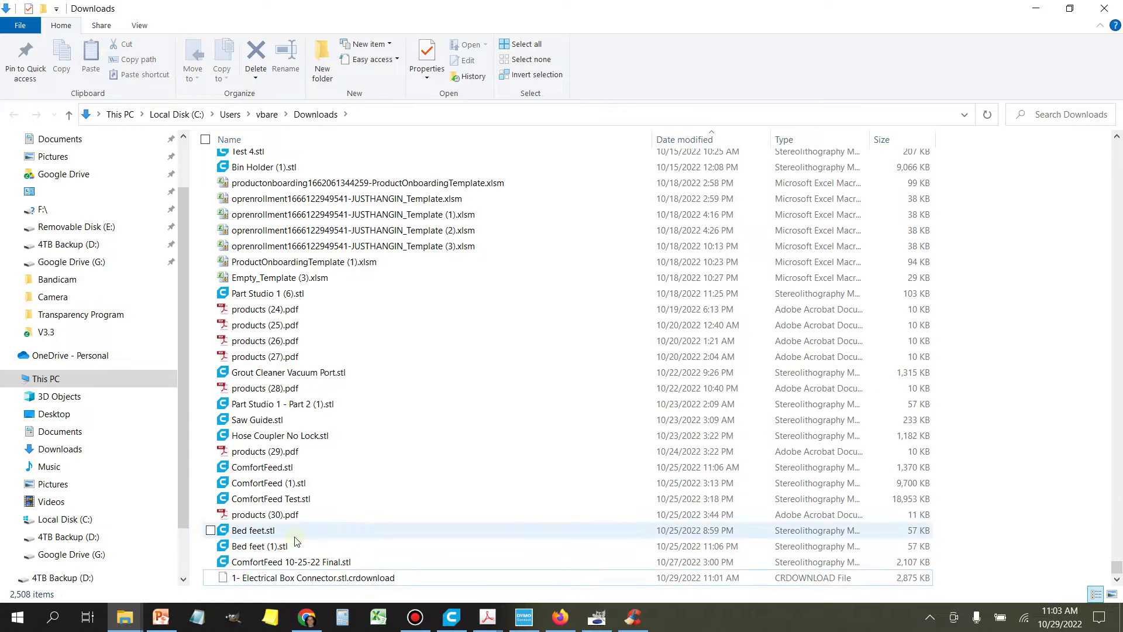
pyautogui.click(460, 625)
pyautogui.click(306, 617)
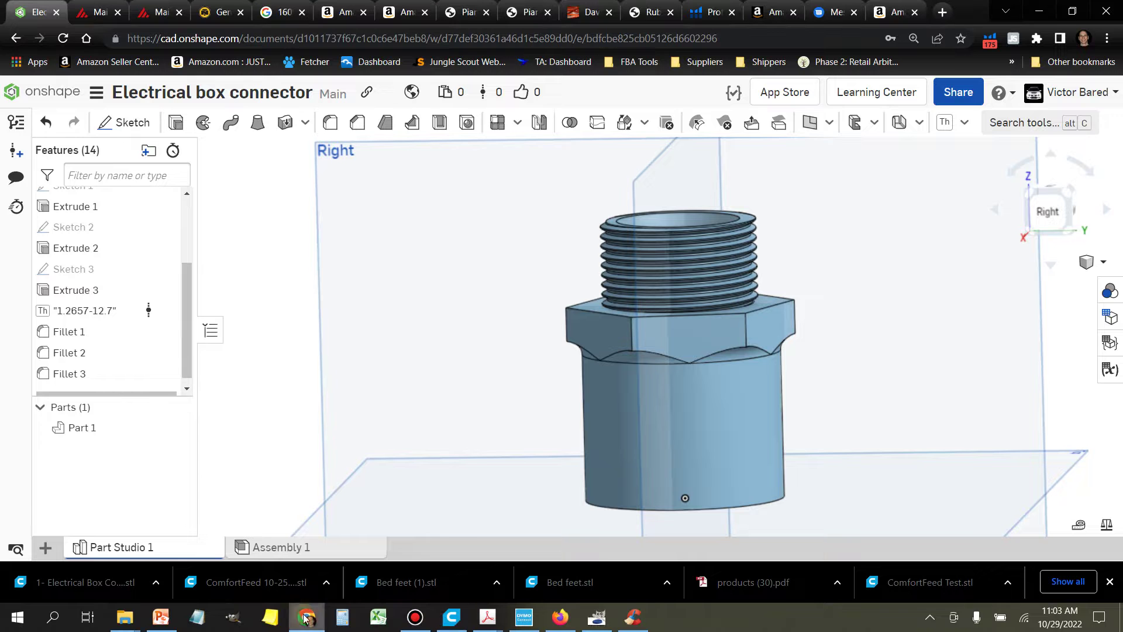
# Rename the part studio to '1" Electrical Box Connector'.
pyautogui.rightClick(128, 550)
pyautogui.click(117, 526)
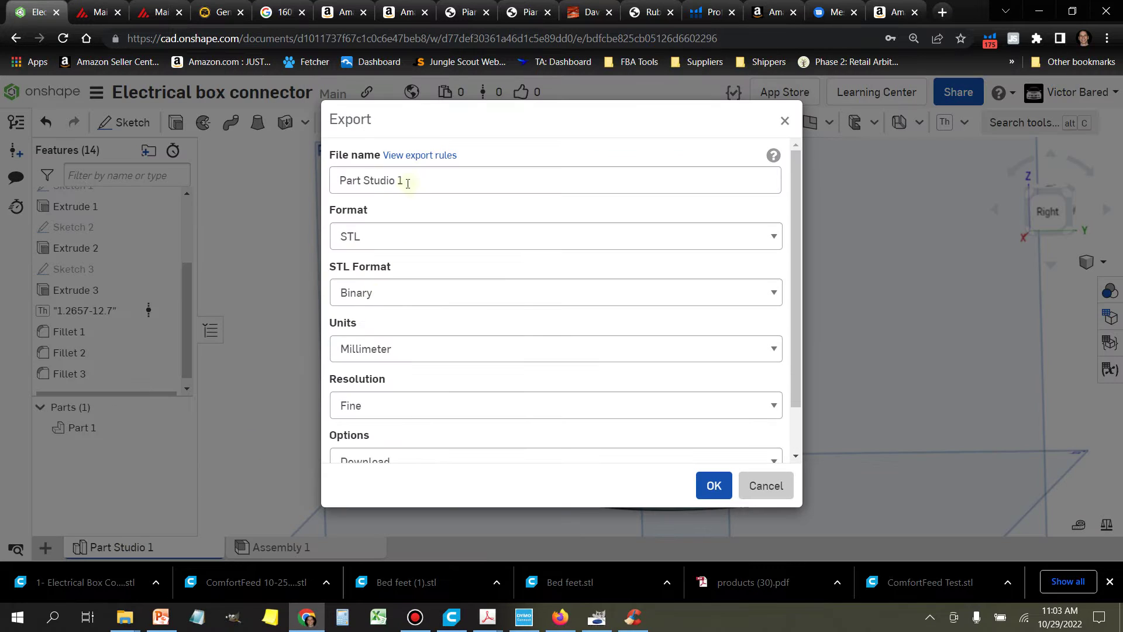
pyautogui.click(766, 486)
pyautogui.rightClick(126, 553)
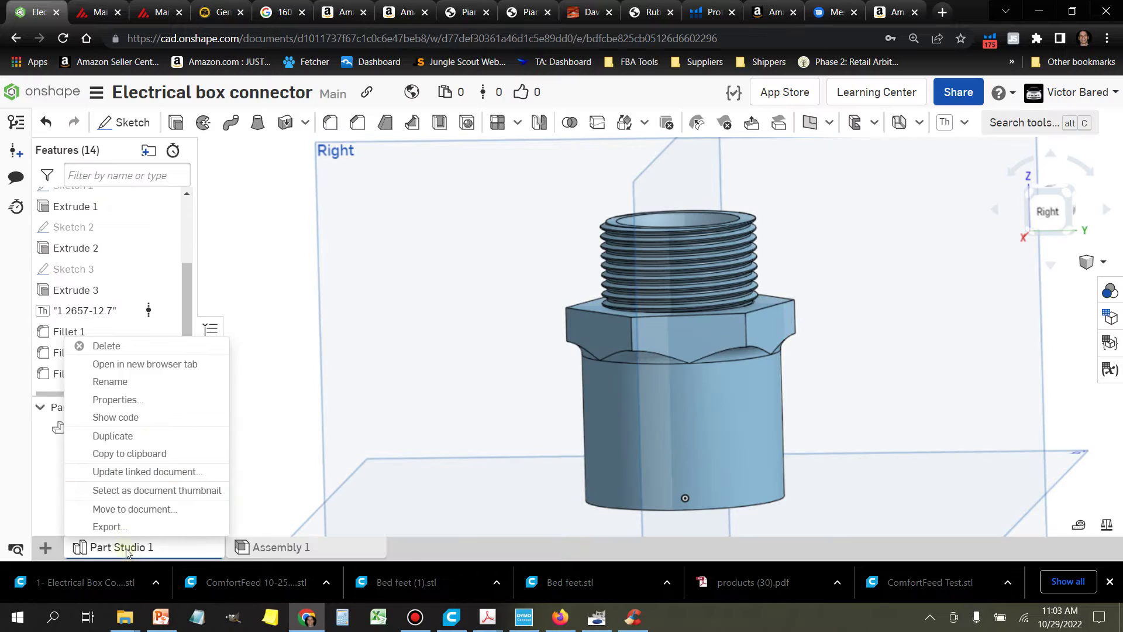
pyautogui.click(136, 383)
pyautogui.write('1" Elect')
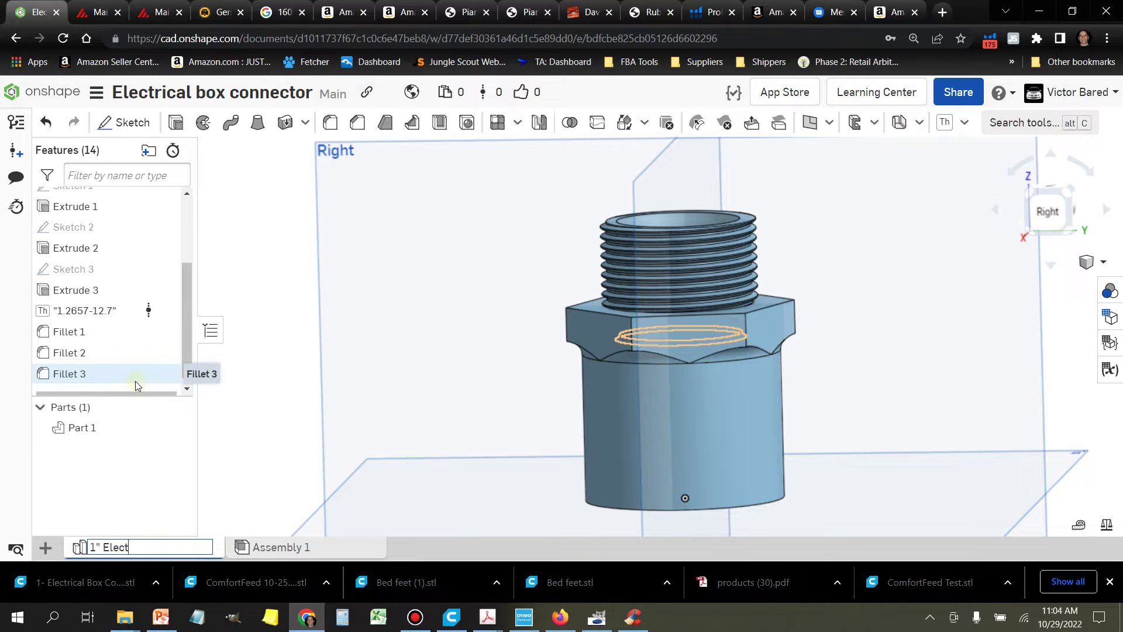
pyautogui.write('rical Box Connector')
pyautogui.press('Return')
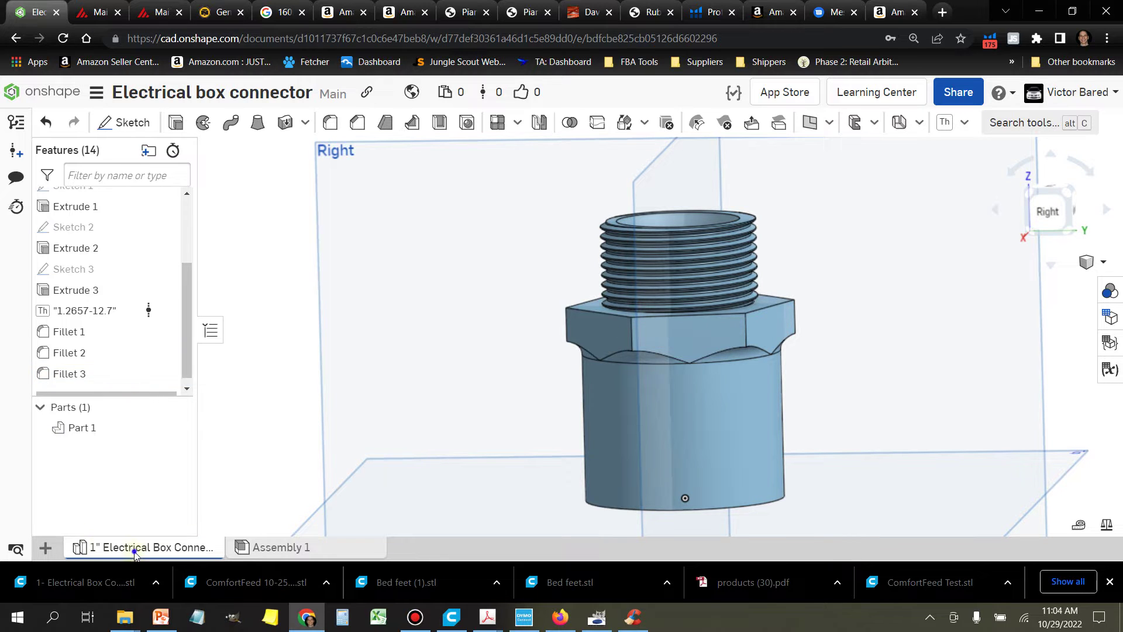
# Export the renamed part studio as an STL file.
pyautogui.rightClick(136, 554)
pyautogui.click(140, 520)
pyautogui.click(712, 483)
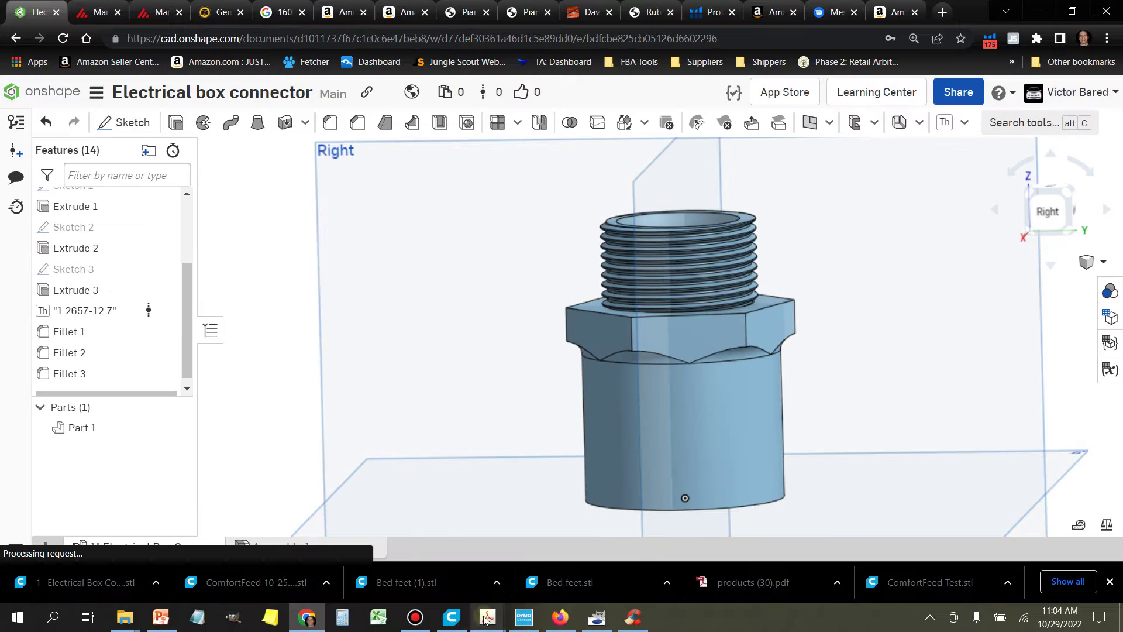
# Load the Electrical Box Connector STL in Cura and sink it below the bed, leaving only the thread.
pyautogui.click(452, 617)
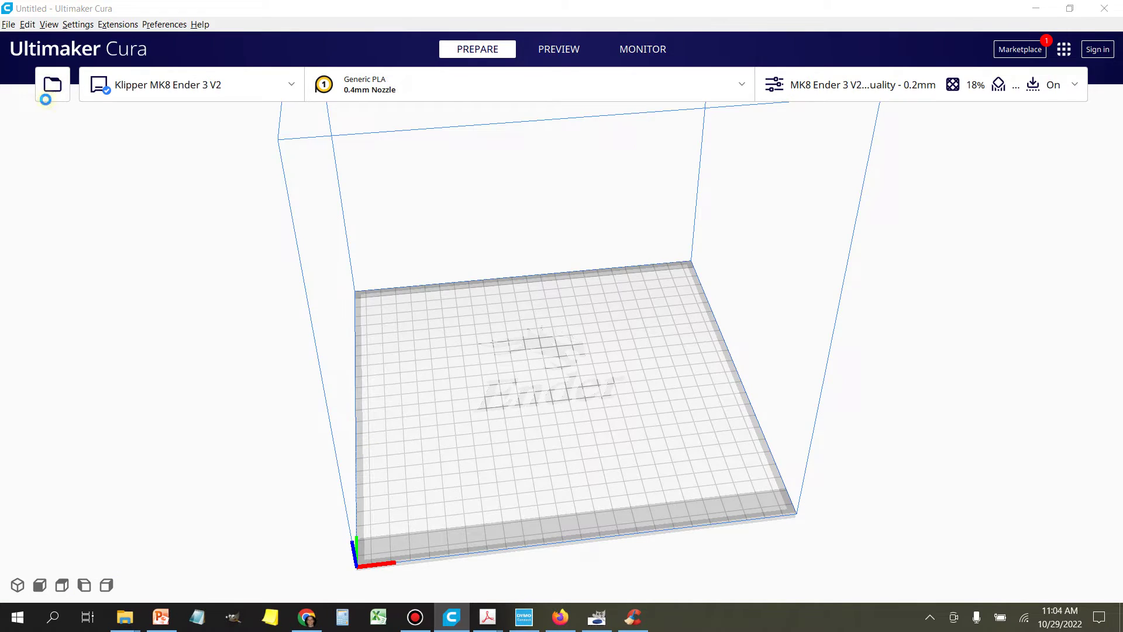
pyautogui.click(45, 97)
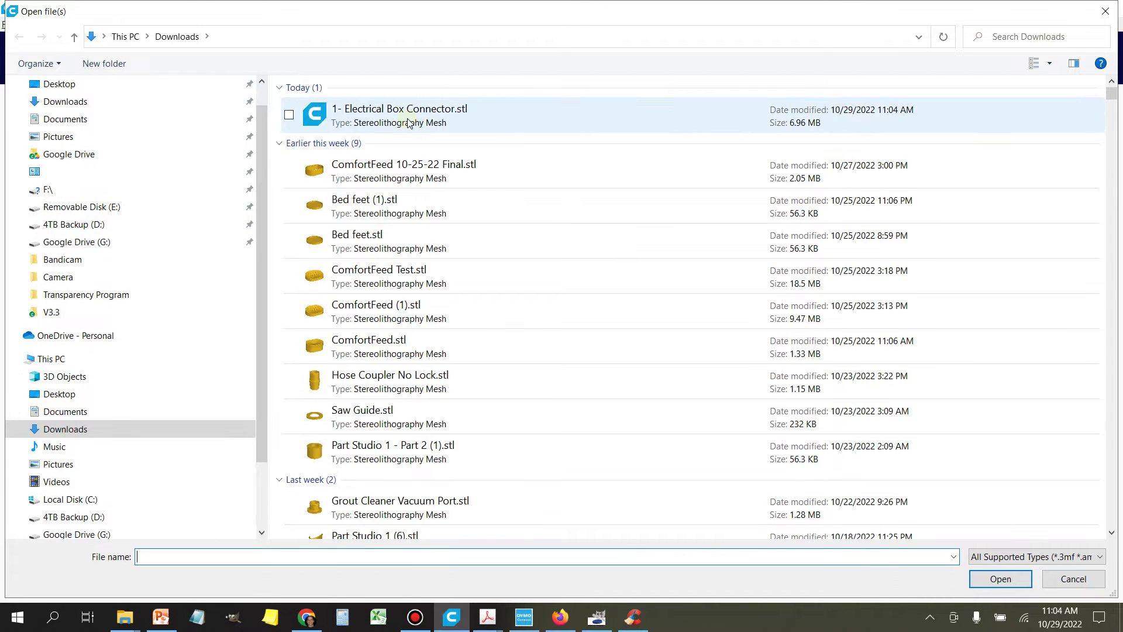
pyautogui.doubleClick(407, 125)
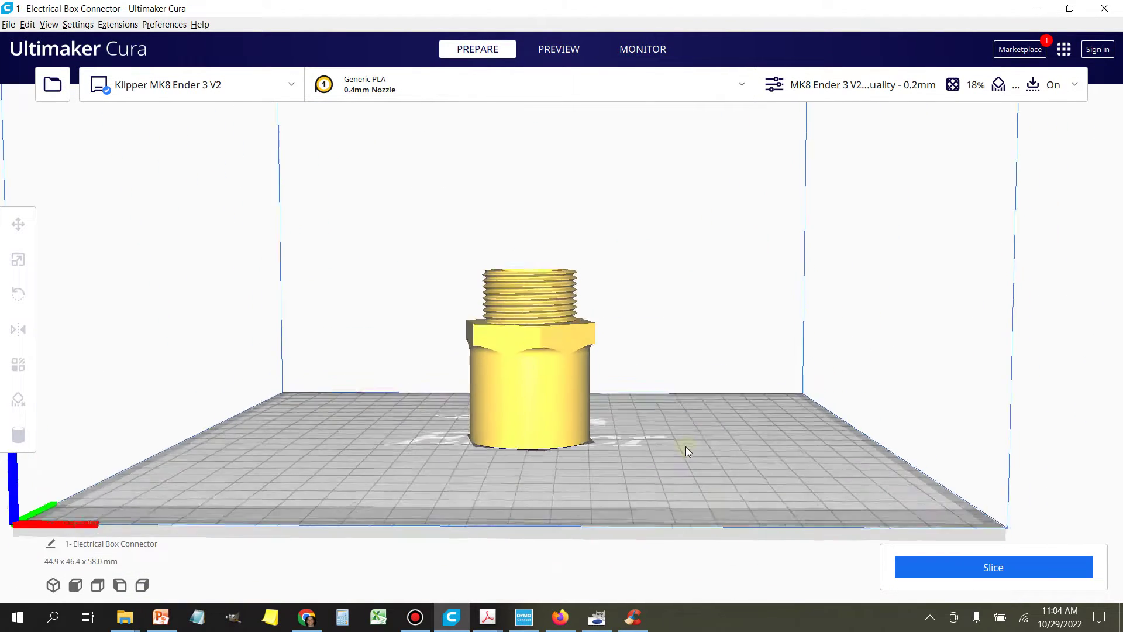
pyautogui.click(560, 398)
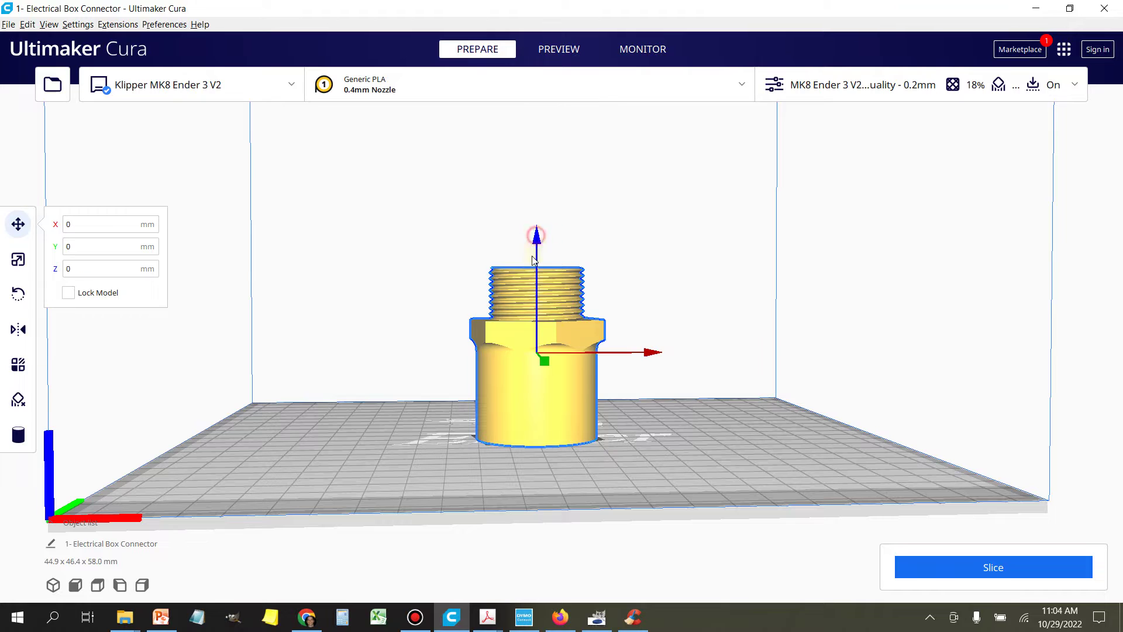
pyautogui.moveTo(537, 237); pyautogui.dragTo(539, 387)
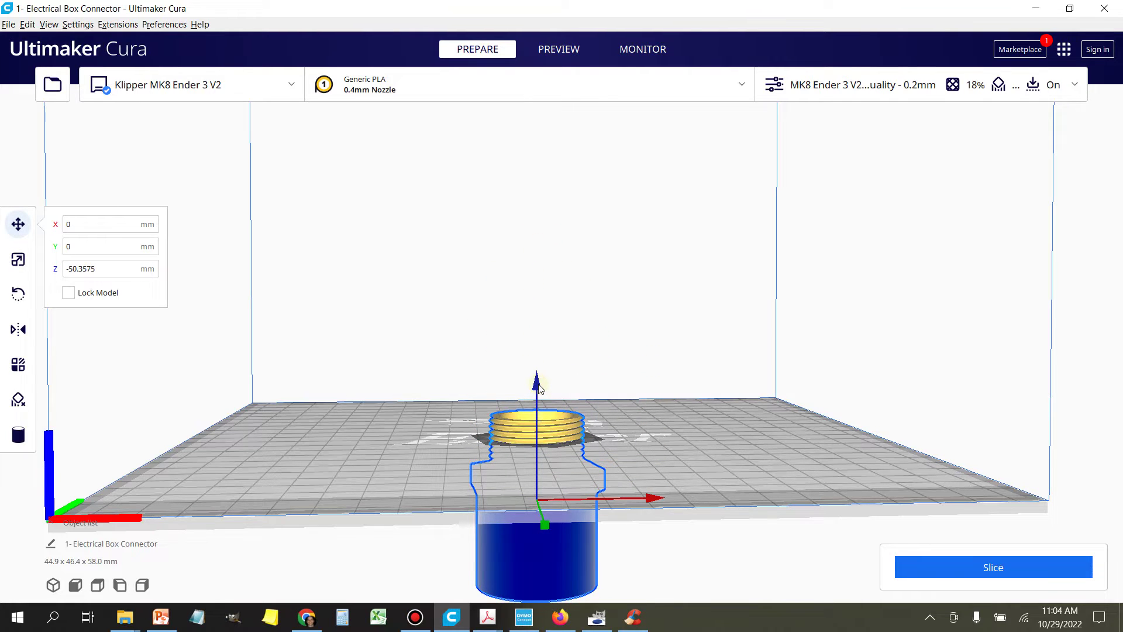
pyautogui.click(309, 588)
# Load a second connector copy, flip it 180°, and sink it to Z −51.6836 mm as a thin ring.
pyautogui.click(53, 84)
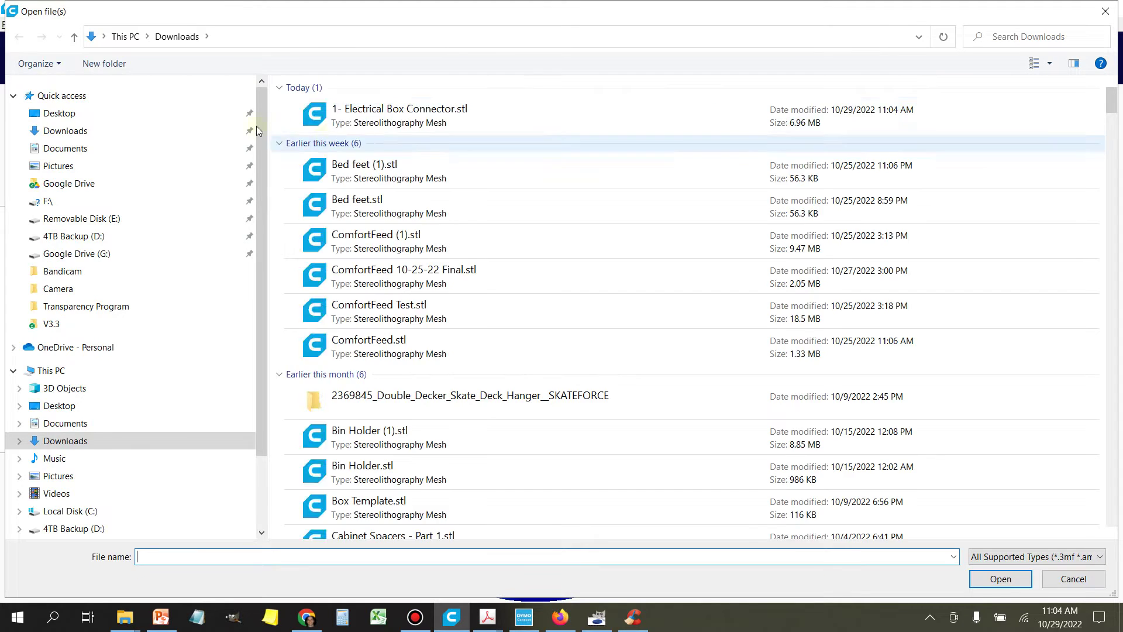
pyautogui.doubleClick(352, 114)
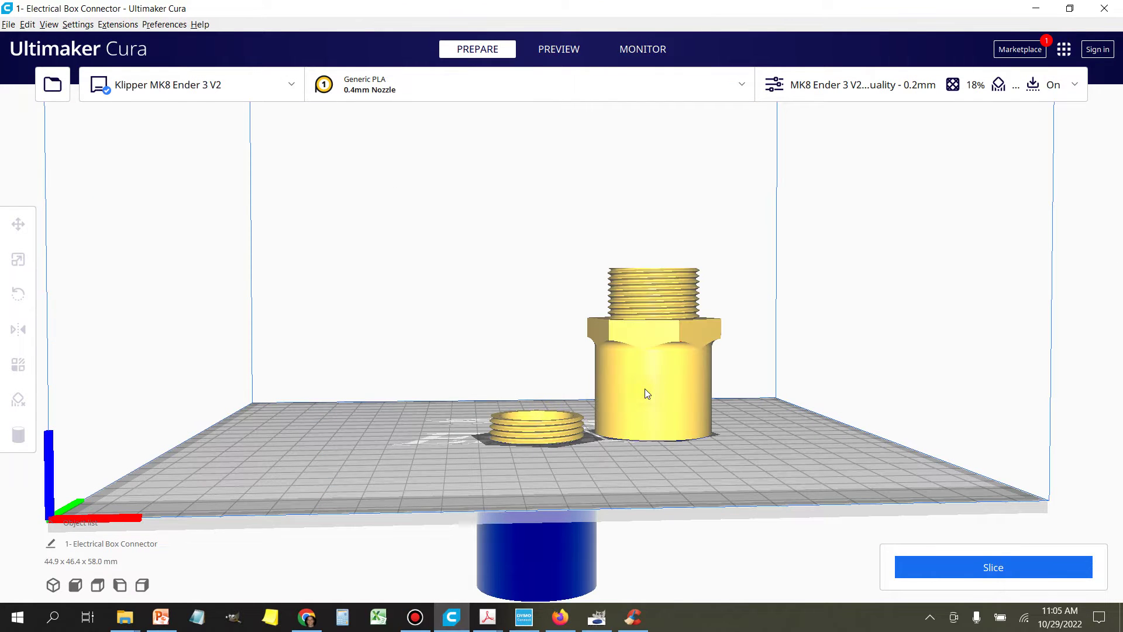
pyautogui.click(647, 393)
pyautogui.press('r')
pyautogui.moveTo(678, 275); pyautogui.dragTo(585, 355)
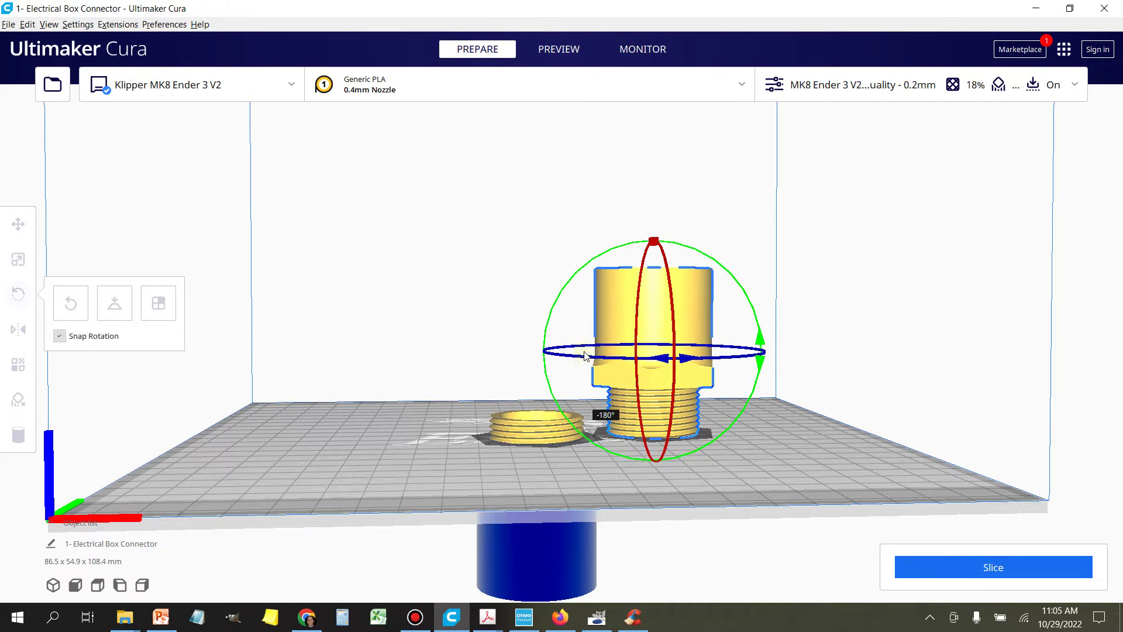
pyautogui.click(21, 229)
pyautogui.moveTo(654, 237); pyautogui.dragTo(662, 390)
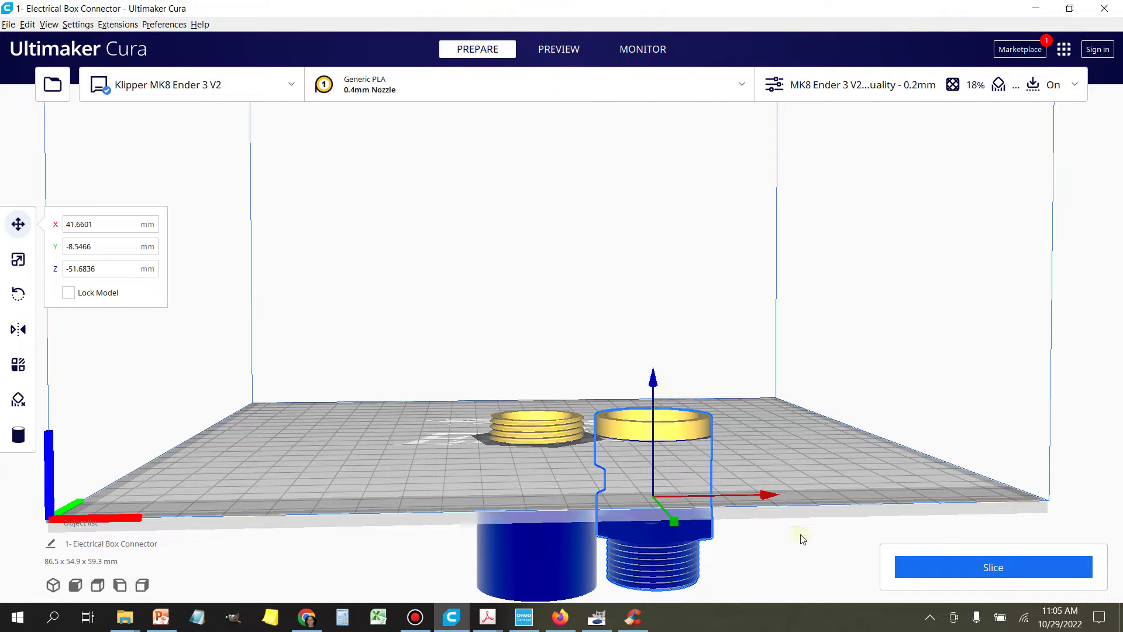
# Slice the two thread-test sections and orbit the view to inspect the result.
pyautogui.click(947, 567)
pyautogui.scroll(-1, 825, 498)
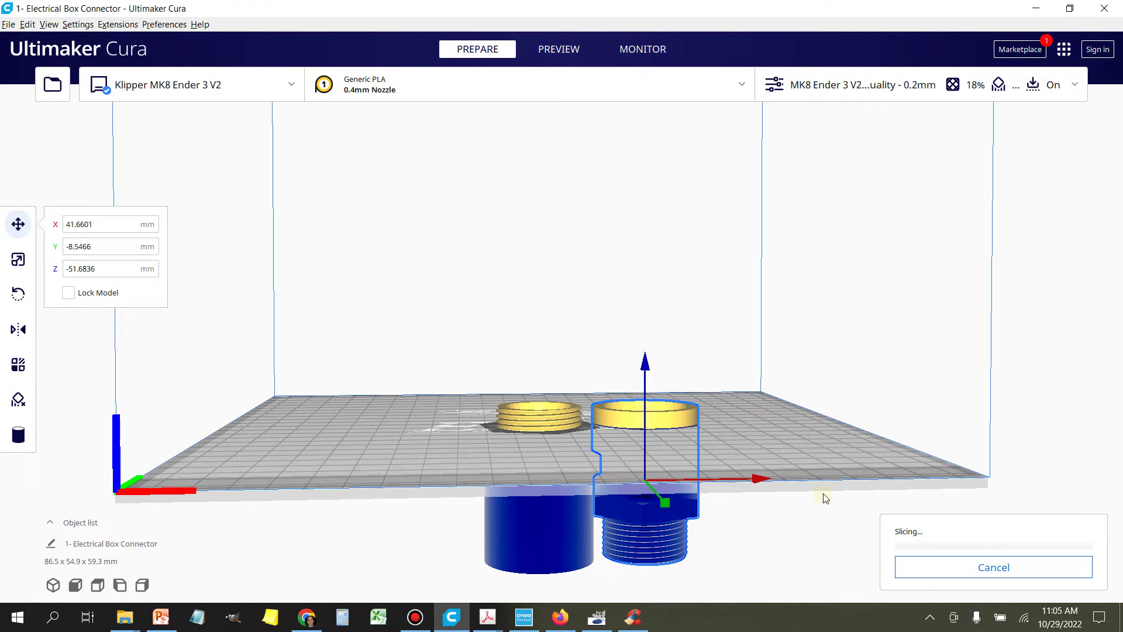
pyautogui.click(808, 516)
pyautogui.moveTo(807, 515); pyautogui.dragTo(772, 536, button='right')
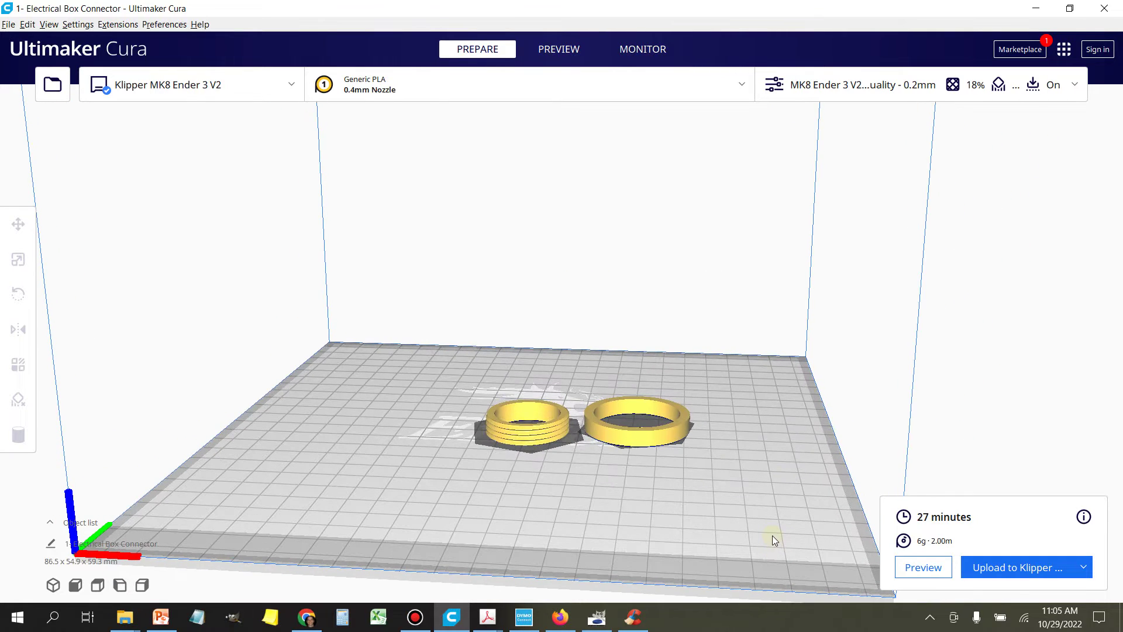
# Upload the job to Klipper as '1- Electrical Box Connector fit test.ufp' with Start print job ticked.
pyautogui.click(1017, 568)
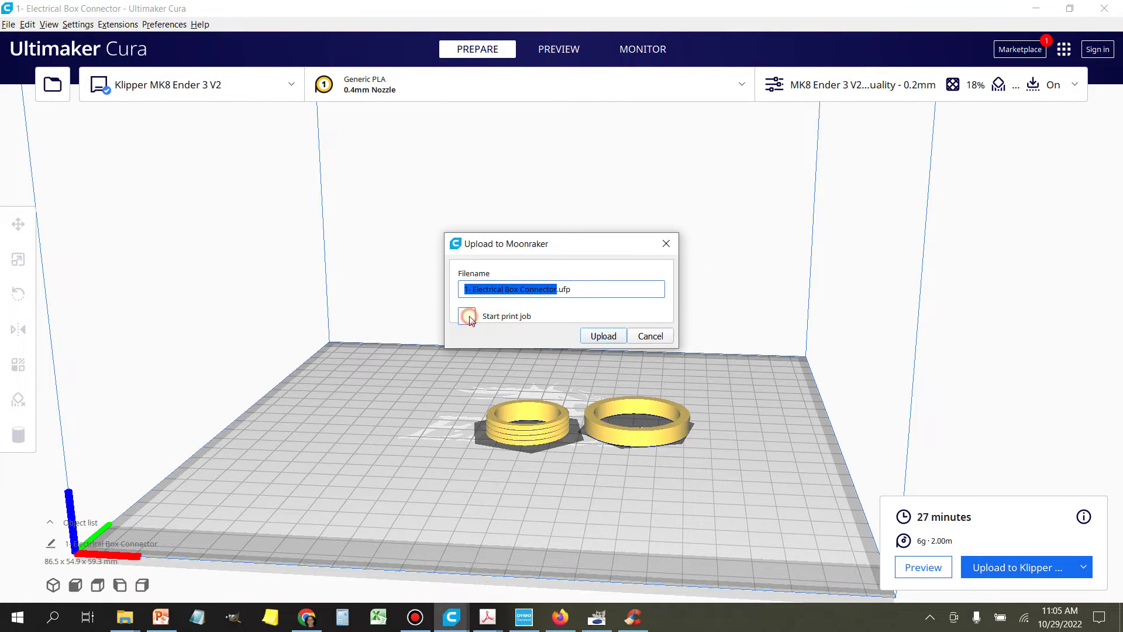
pyautogui.click(468, 316)
pyautogui.click(555, 295)
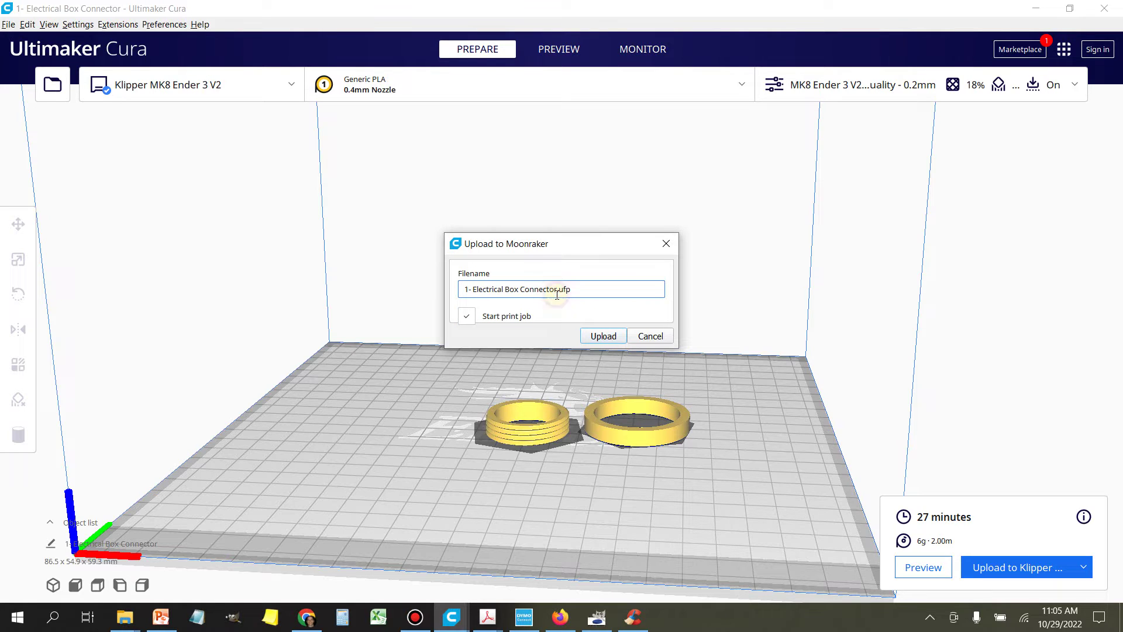
pyautogui.click(596, 332)
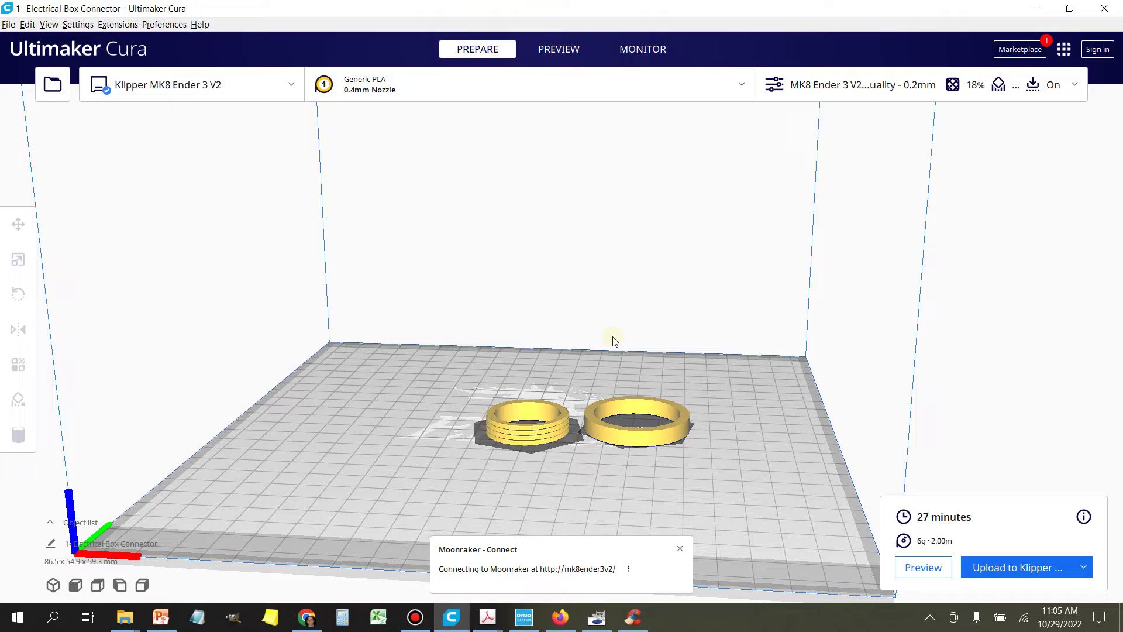
pyautogui.click(287, 96)
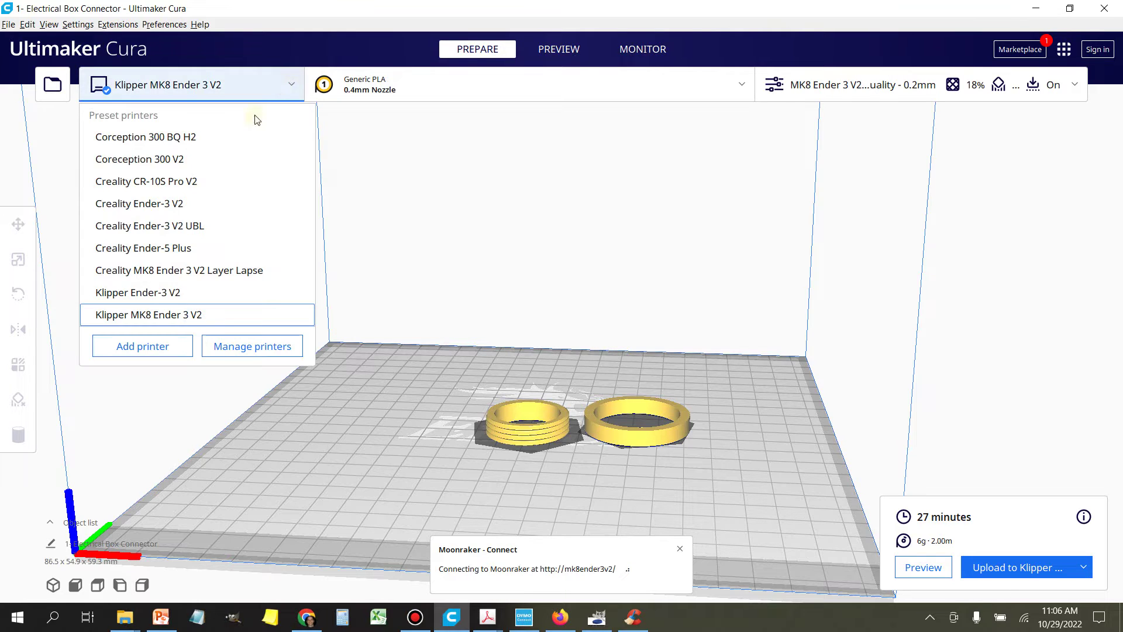
# Switch to the Klipper Ender-3 V2 printer, reslice, and prepare an upload with Start print job ticked.
pyautogui.click(157, 295)
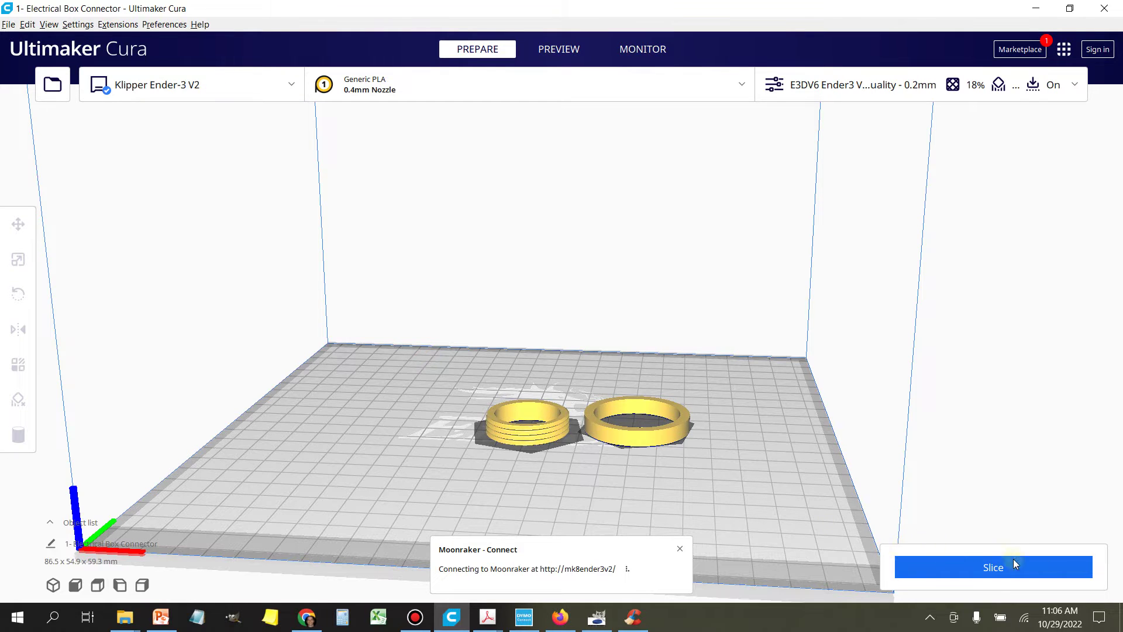
pyautogui.click(1011, 574)
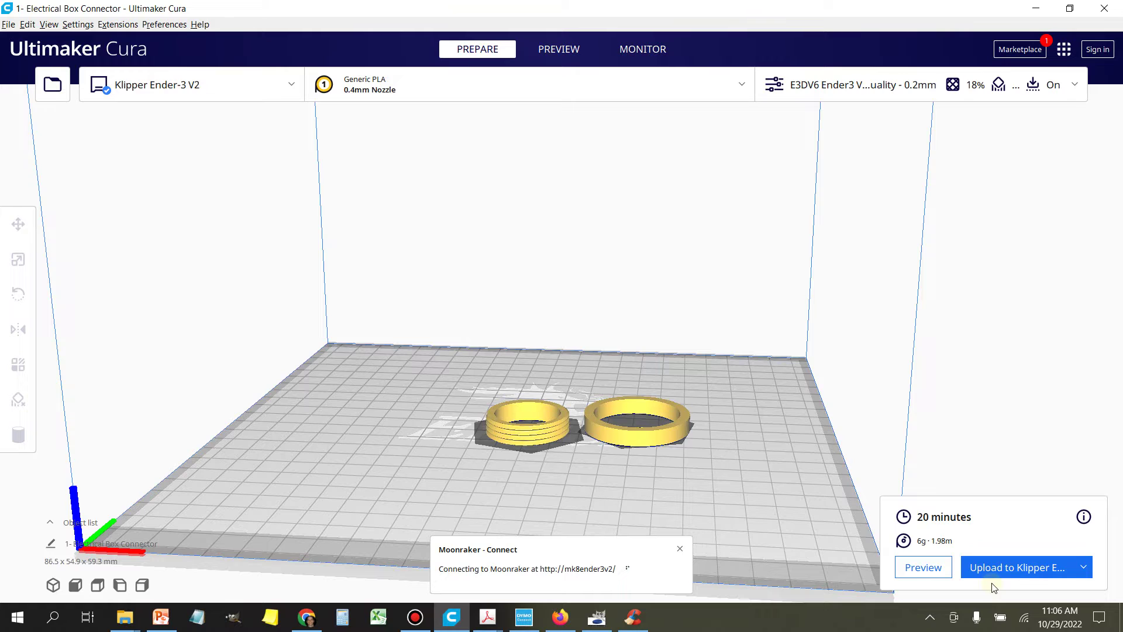
pyautogui.click(998, 570)
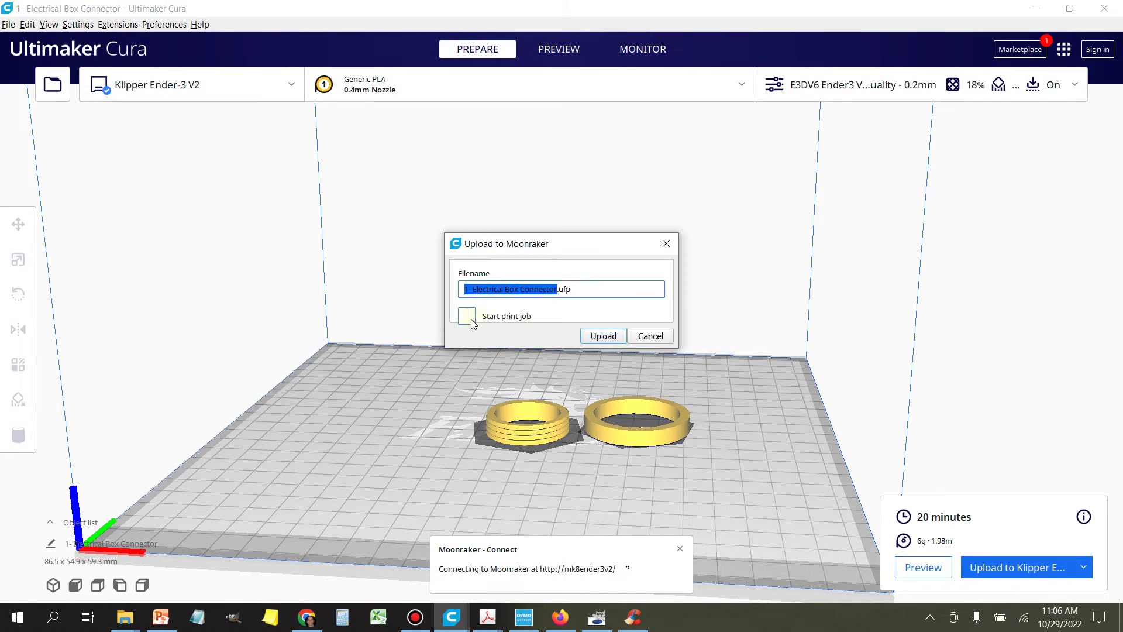
pyautogui.click(468, 317)
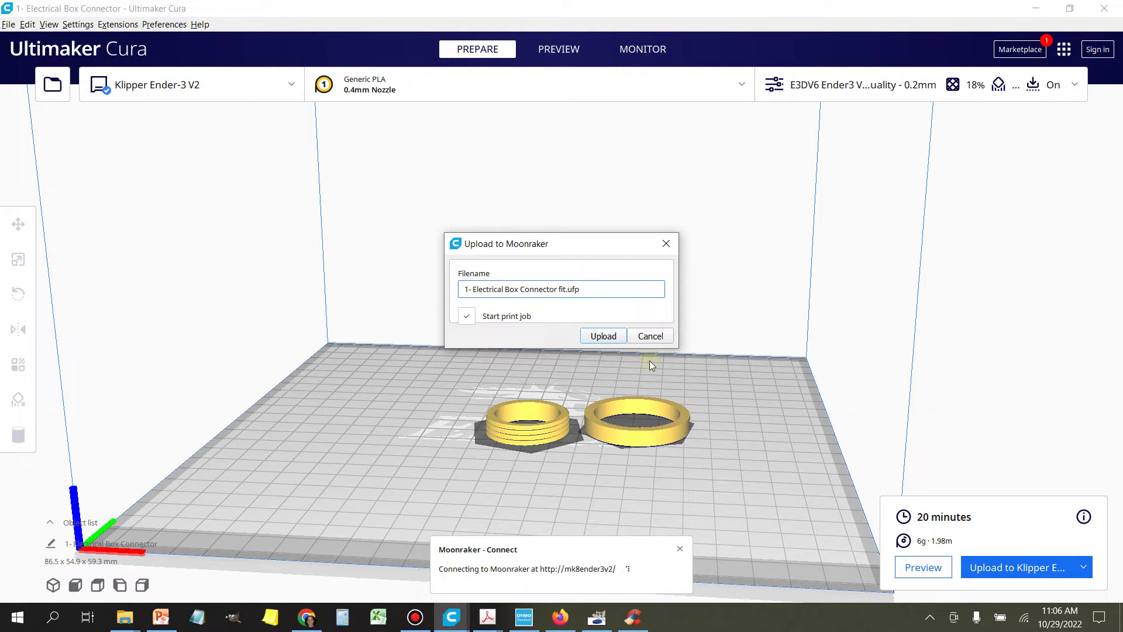
# Upload the fit test file to the printer and dismiss the upload and connection notices.
pyautogui.write('ting')
pyautogui.click(621, 337)
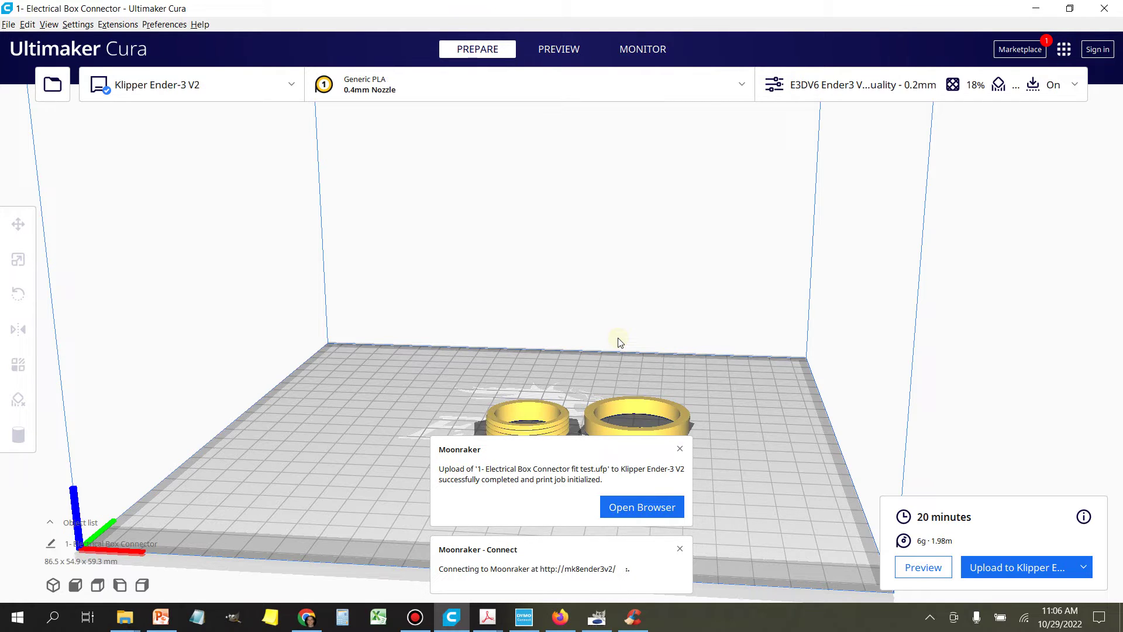
pyautogui.click(679, 450)
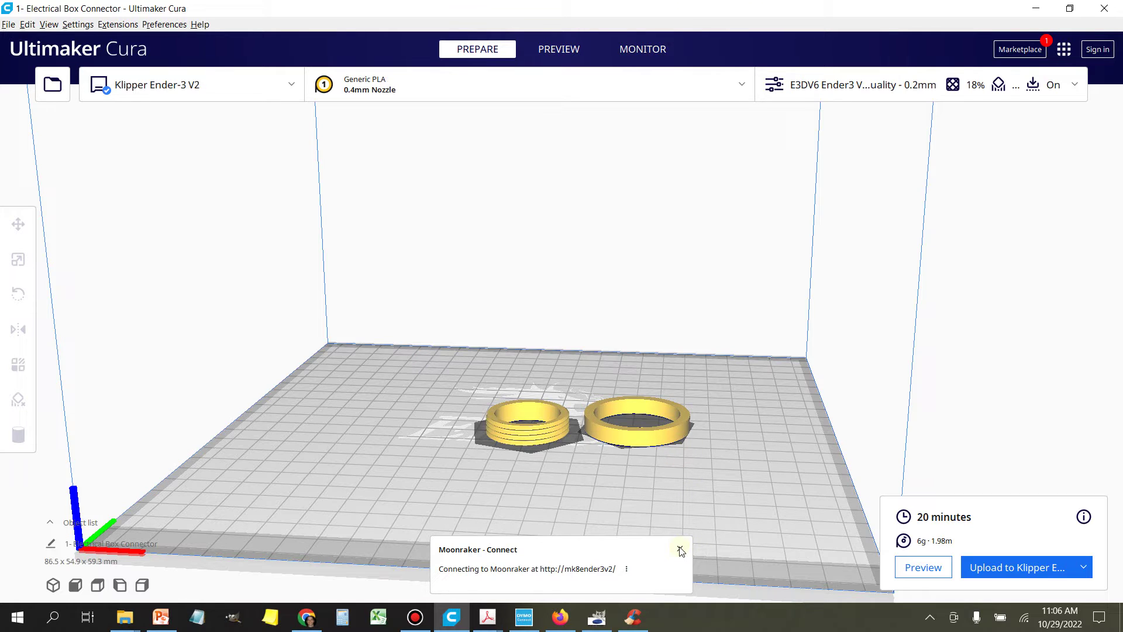
pyautogui.click(679, 549)
# Reconnect the mainsailos dashboard in Chrome and expand the printing fit test job's preview.
pyautogui.click(302, 618)
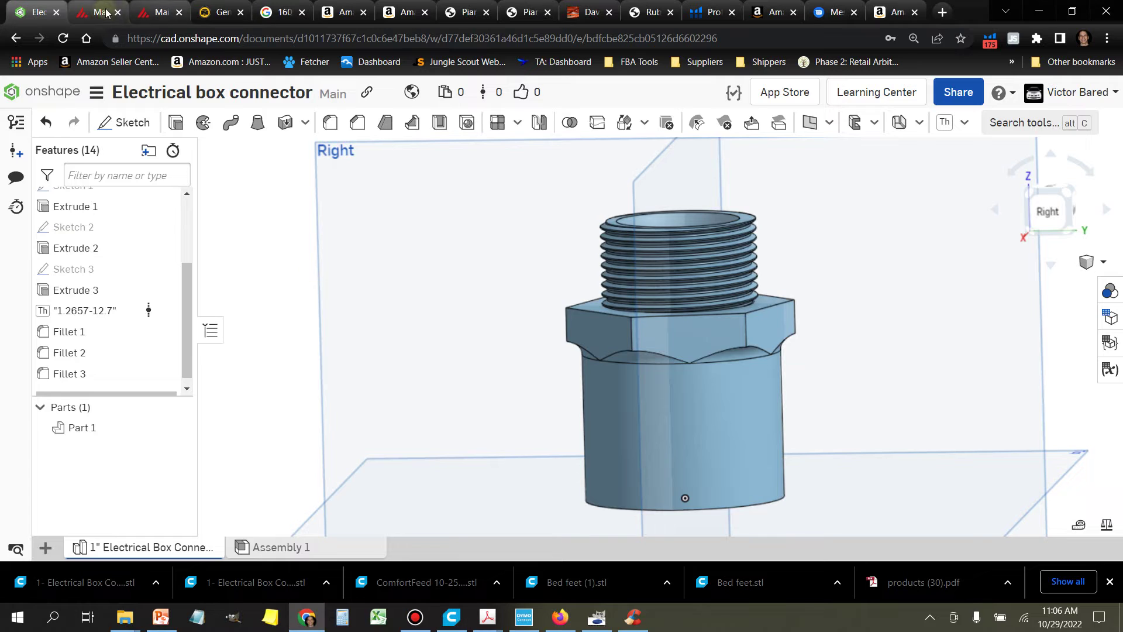
pyautogui.click(97, 11)
pyautogui.click(156, 13)
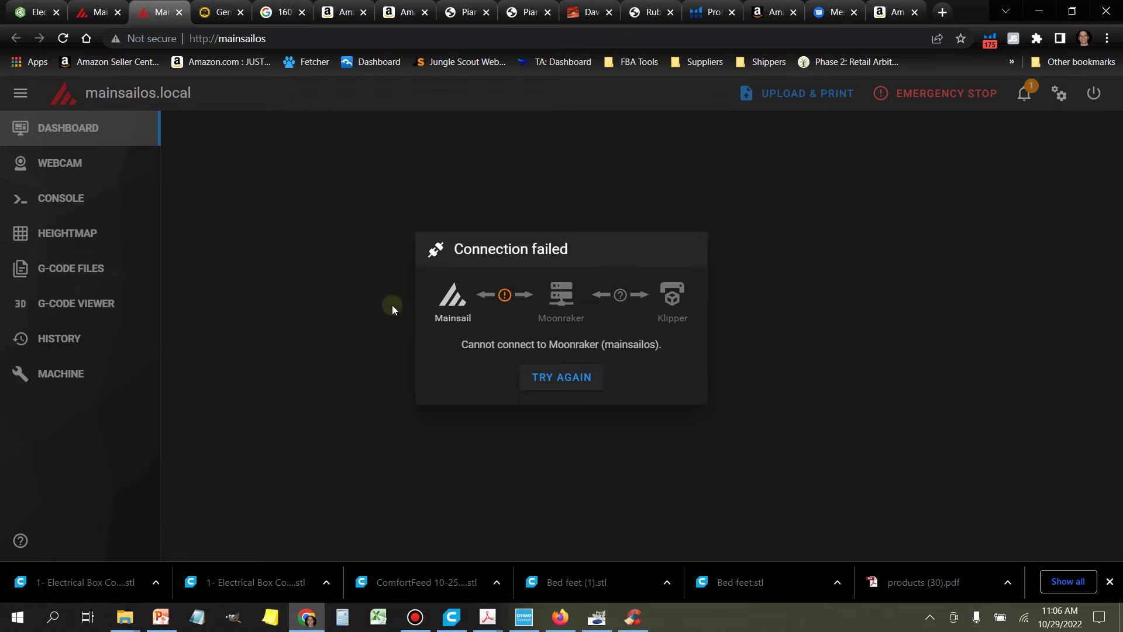
pyautogui.click(567, 379)
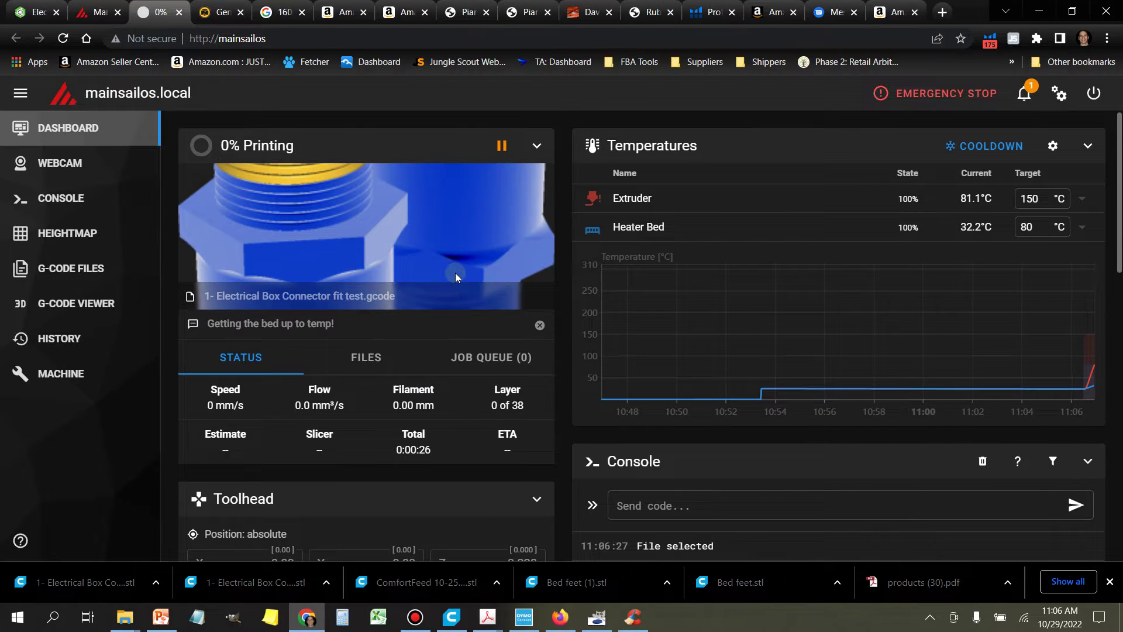
pyautogui.click(398, 240)
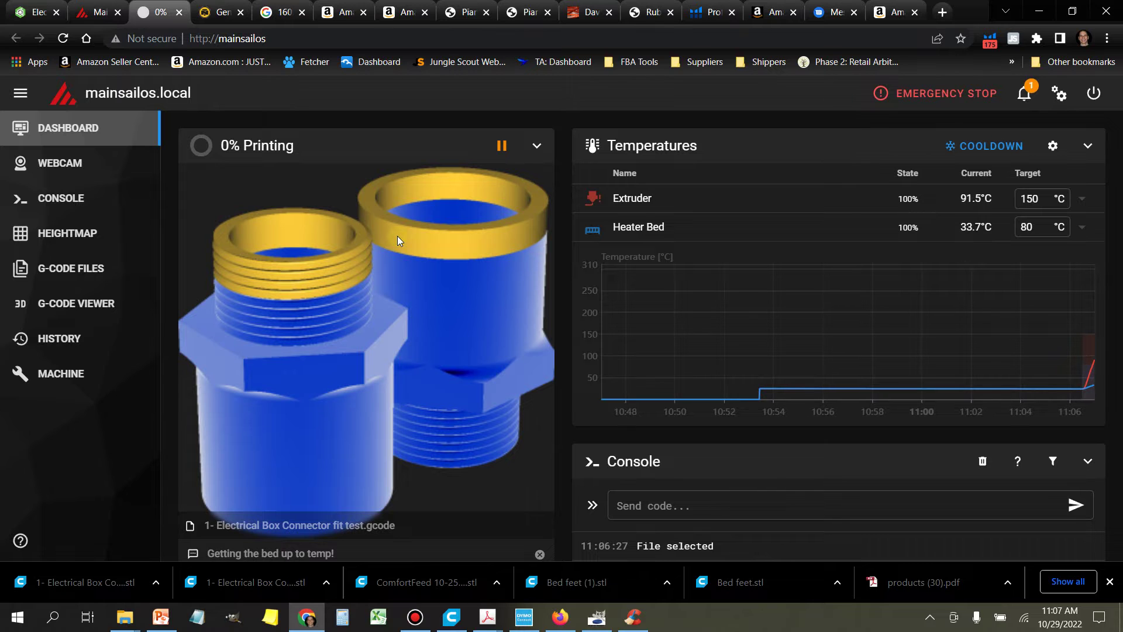